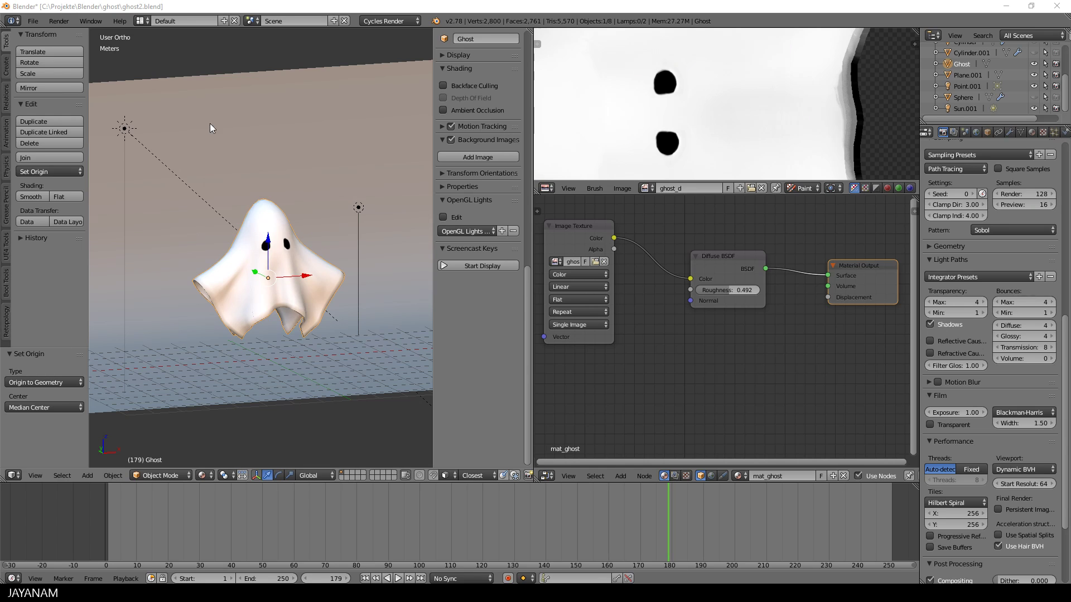
Step: Export only the selected ghost object as FBX, overwriting ghost_lp.fbx in the ghost folder
left_click(32, 21)
mouse_move(58, 239)
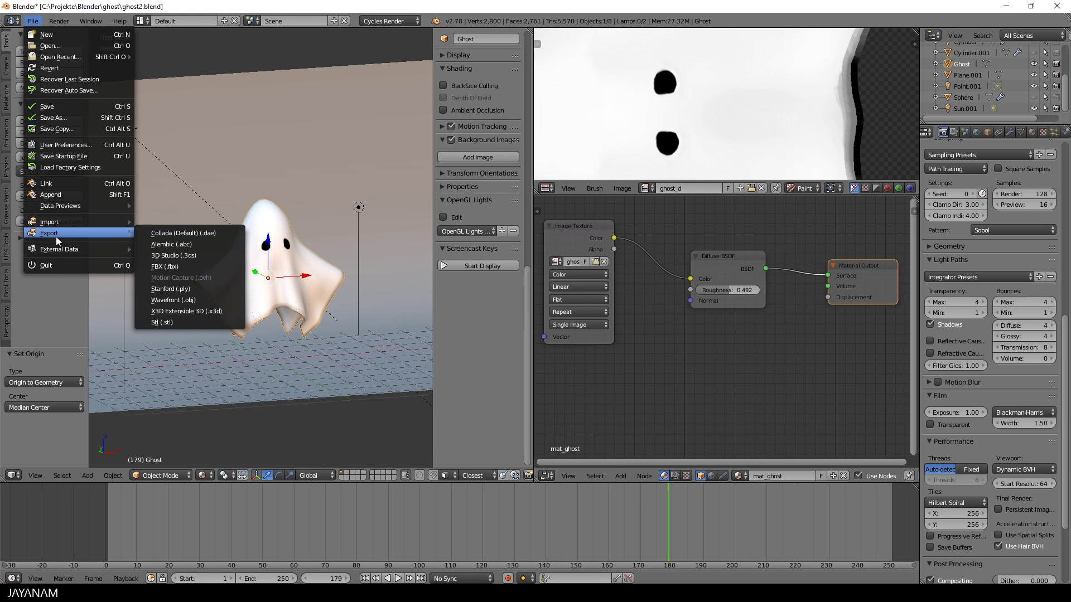
left_click(188, 266)
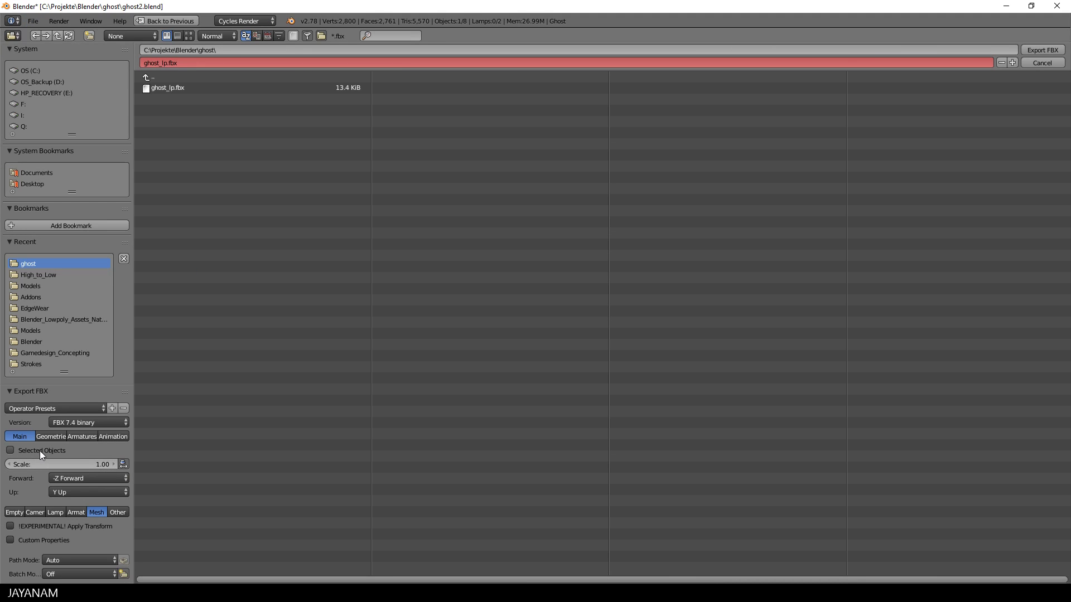
left_click(174, 88)
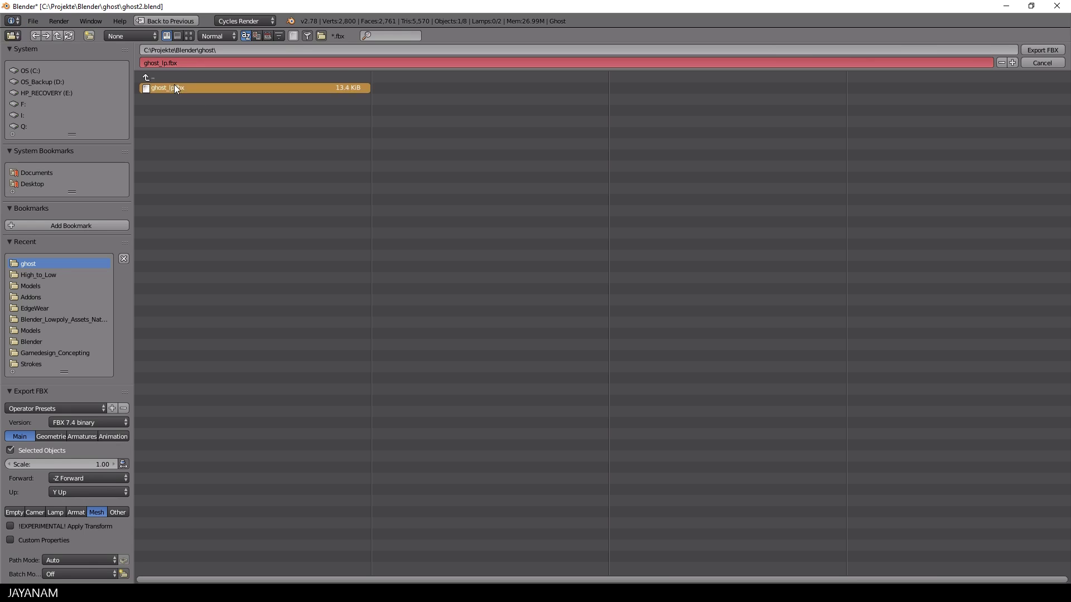
left_click(1053, 53)
Step: Switch to Substance Painter and create a new project from the ghost_lp.fbx mesh with a 2048 document resolution
left_click(660, 593)
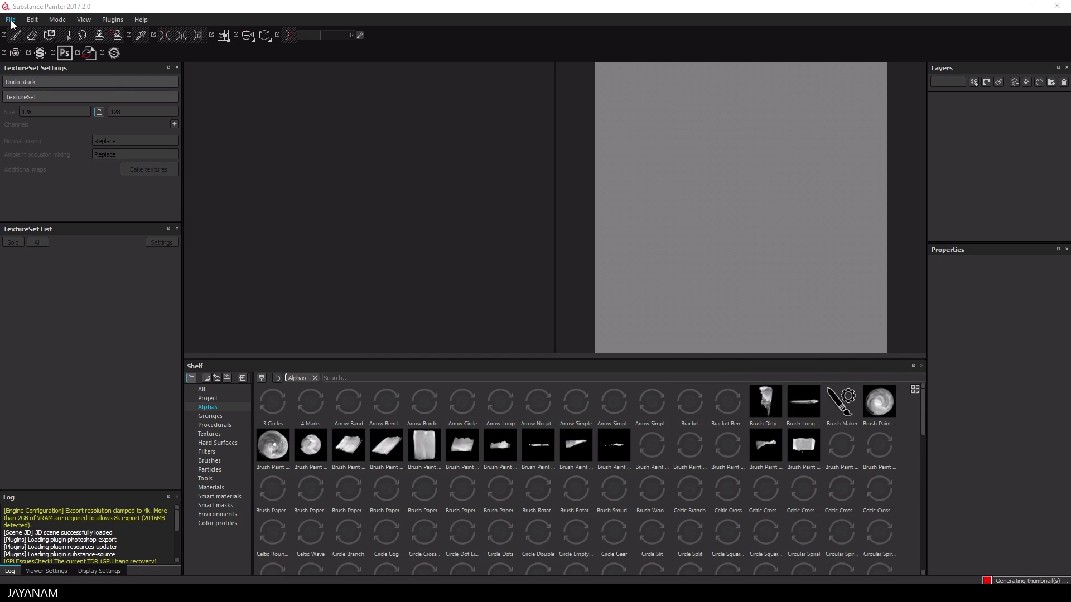
left_click(10, 19)
left_click(15, 33)
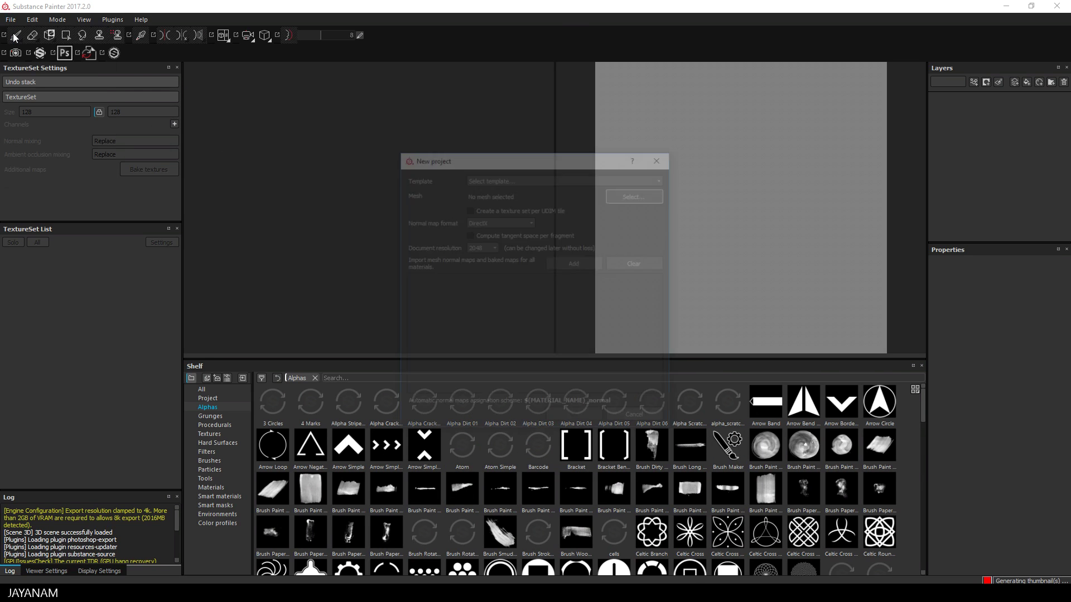
left_click(649, 194)
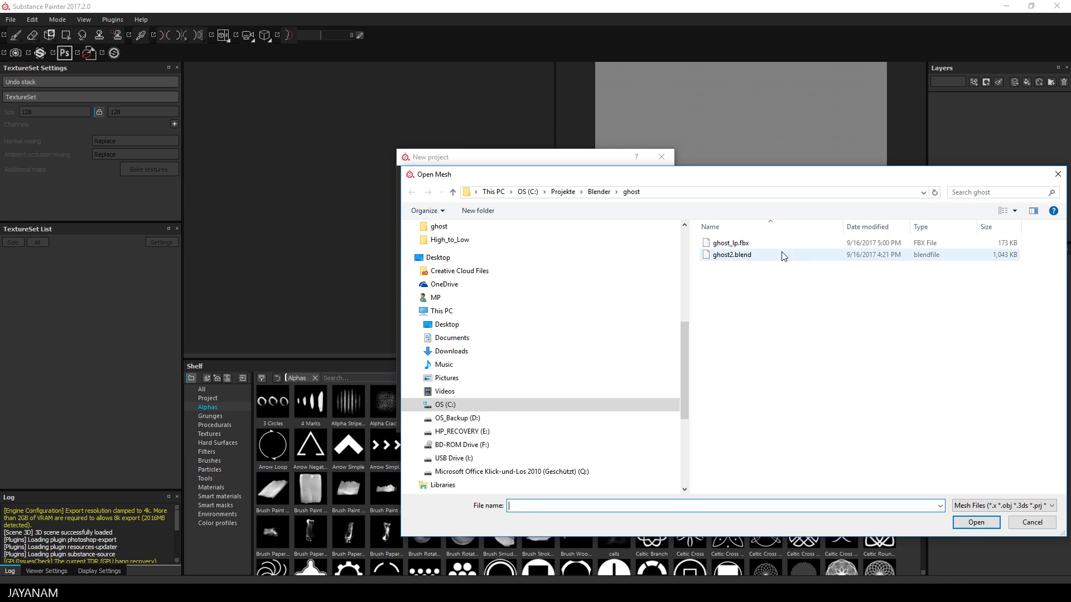
left_click(743, 245)
left_click(977, 523)
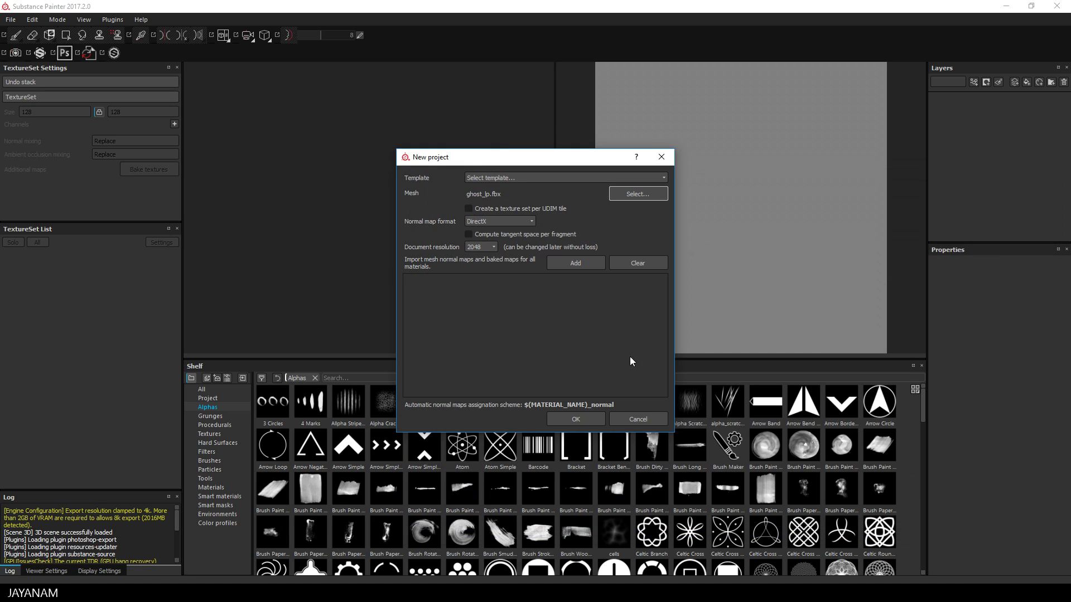
left_click(576, 419)
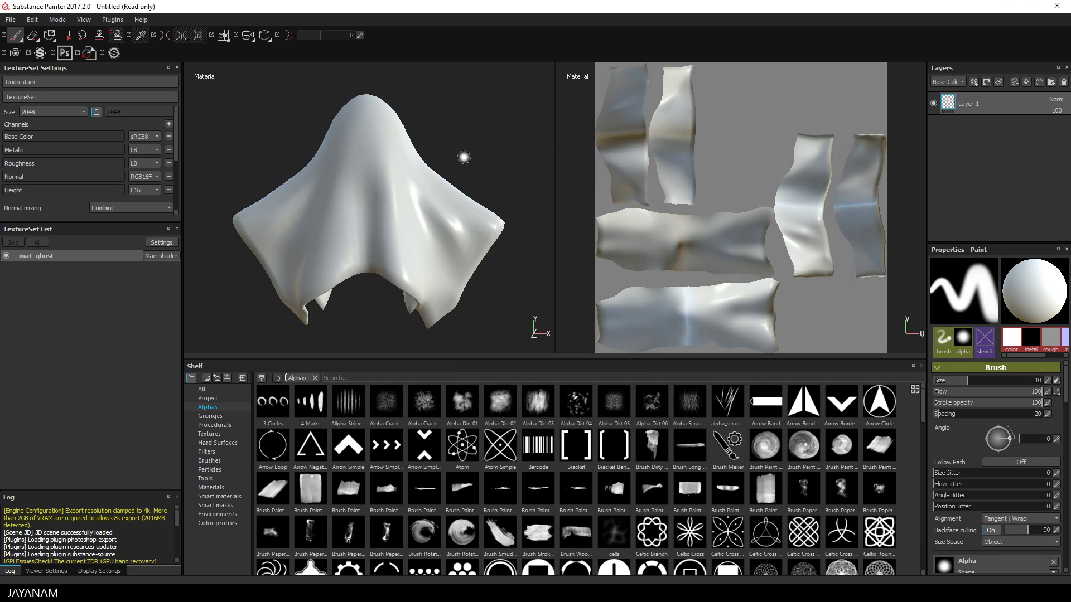
Step: Bake the mat_ghost textures at an output size of 2048 with the ID map excluded
left_click_drag(450, 162, 510, 159, "alt")
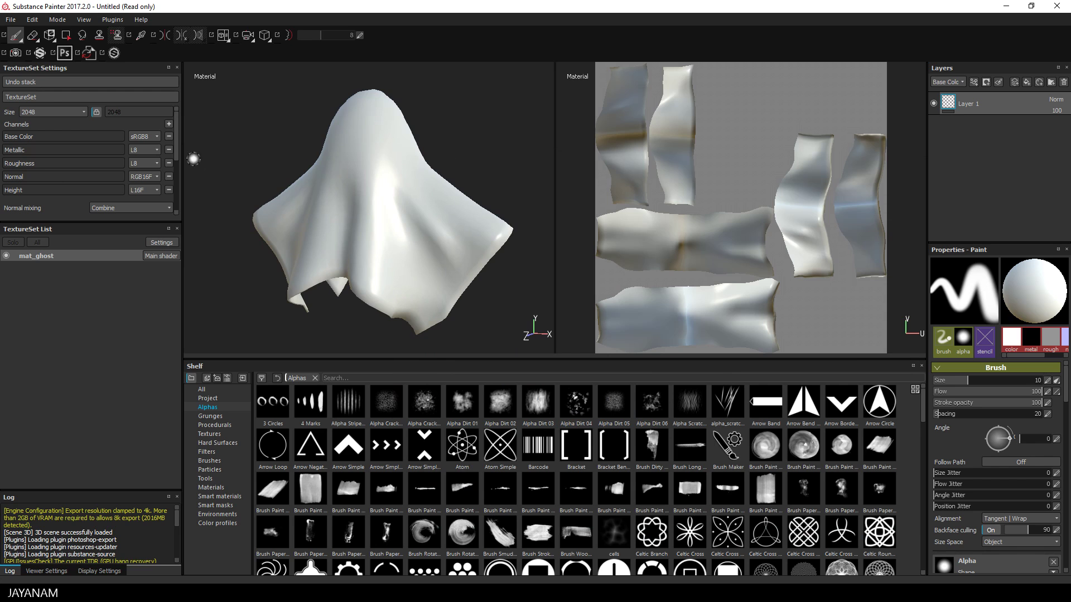
left_click_drag(177, 145, 179, 180)
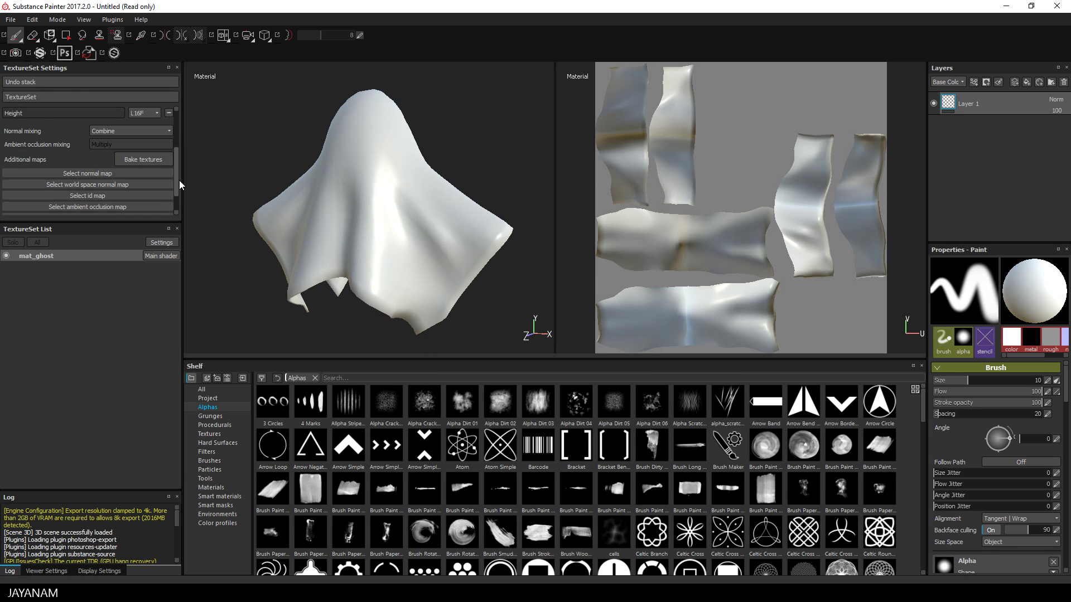
left_click(132, 160)
left_click(531, 143)
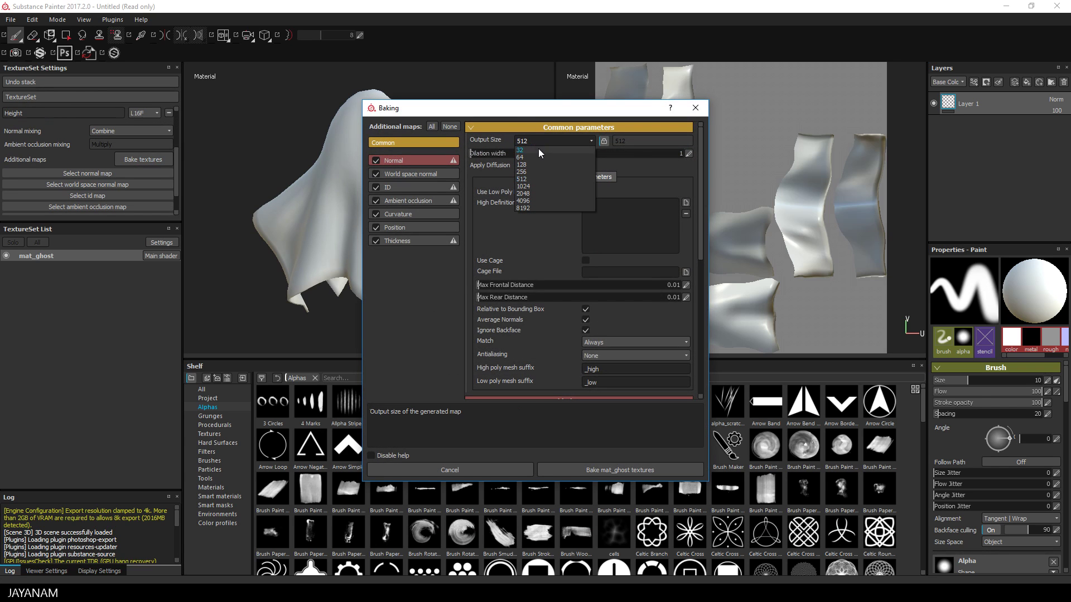
left_click(537, 194)
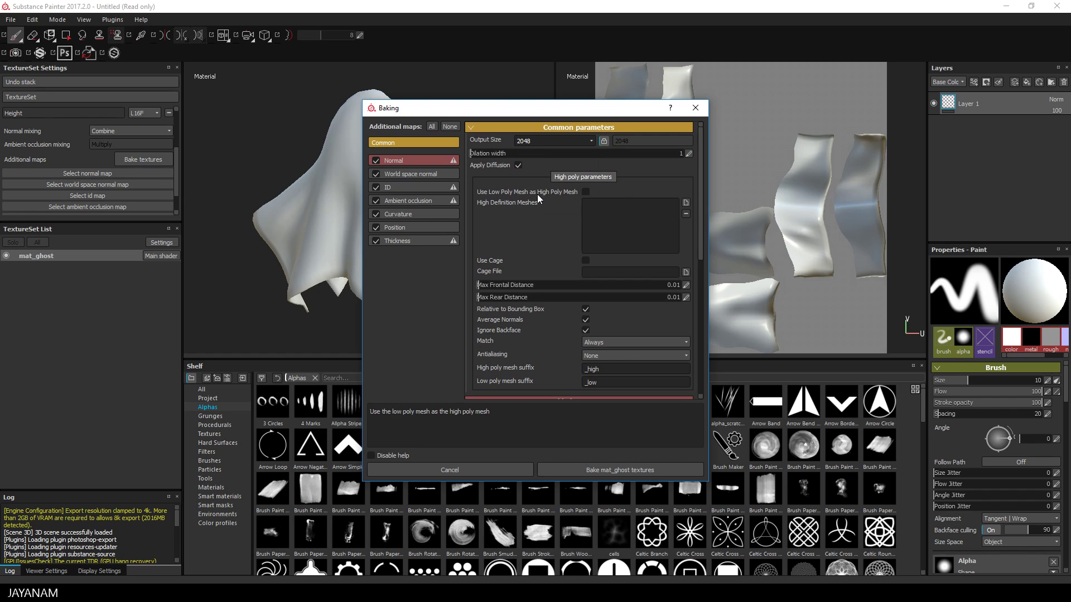
left_click(375, 188)
left_click(670, 470)
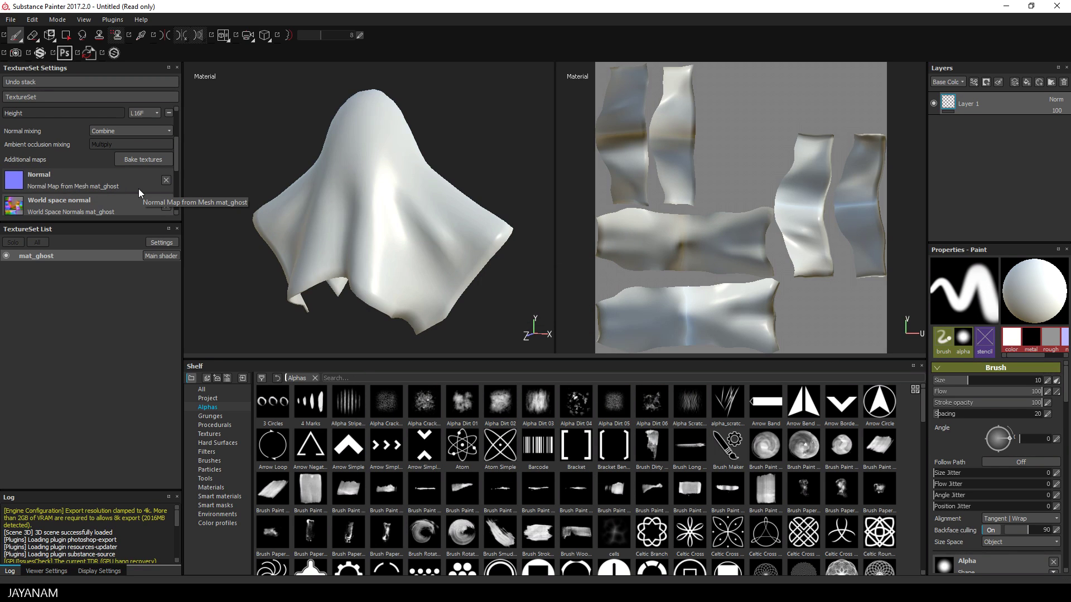
Step: Add a fill layer and set its base color to white
left_click(1026, 83)
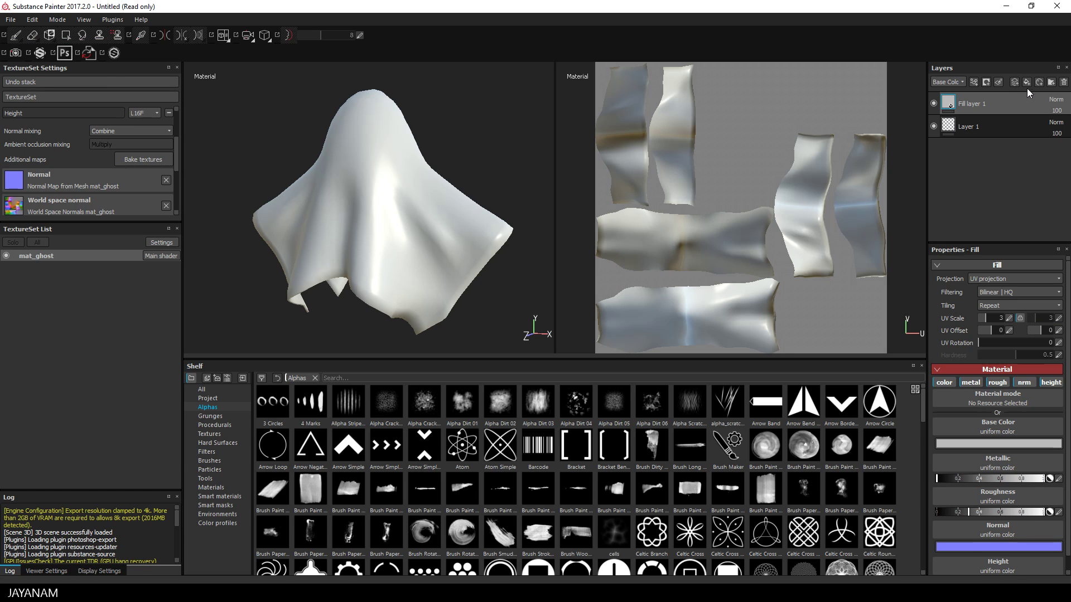
left_click(982, 443)
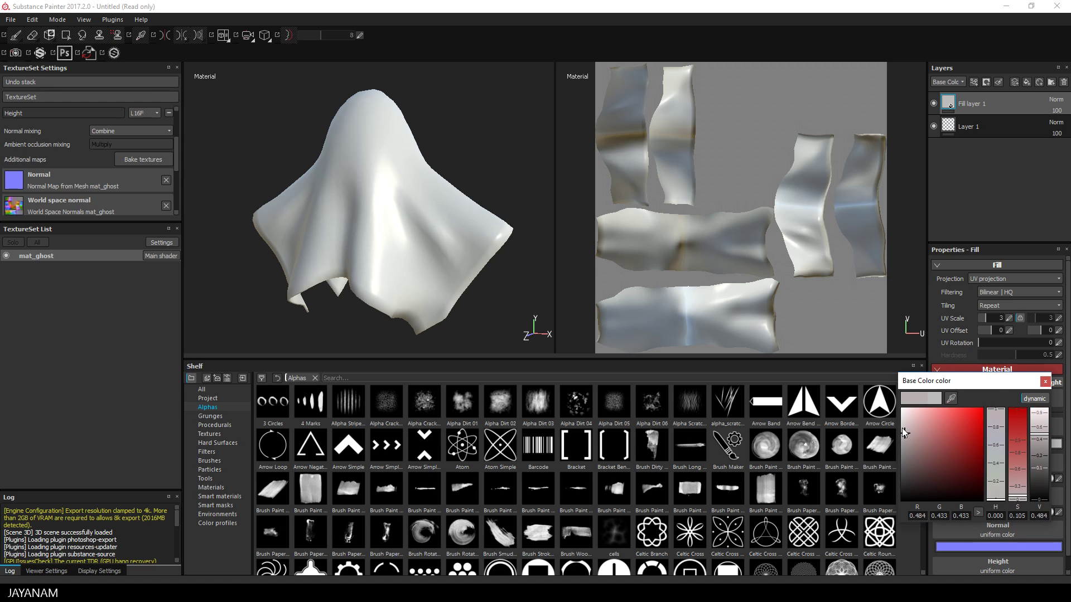
left_click_drag(904, 433, 892, 405)
left_click(1044, 382)
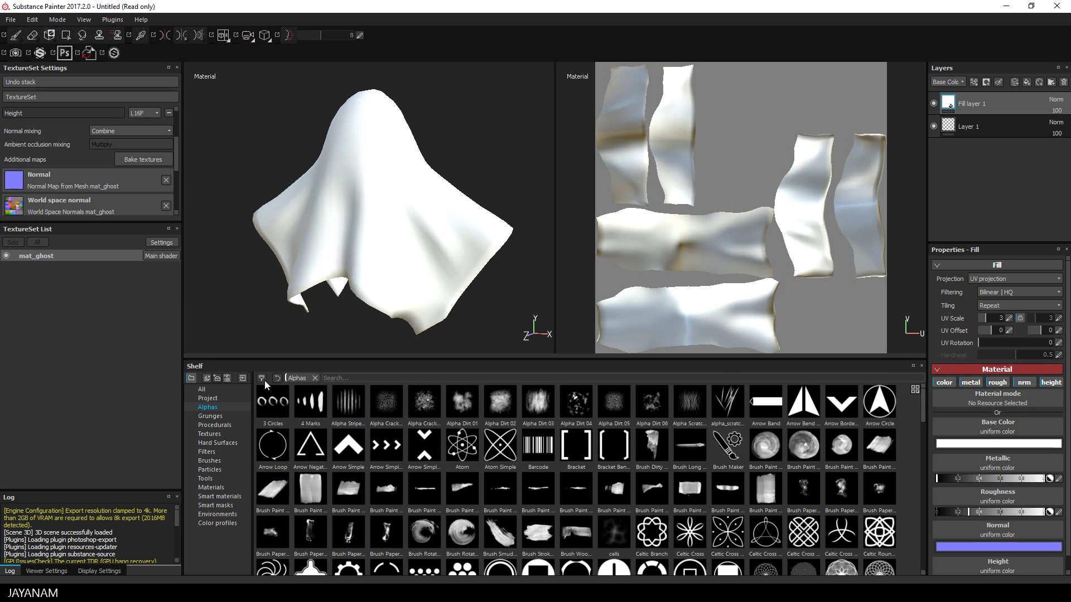
Step: Import ghost_d.png from the ghost folder as a texture resource
left_click(243, 380)
left_click(605, 148)
left_click(686, 208)
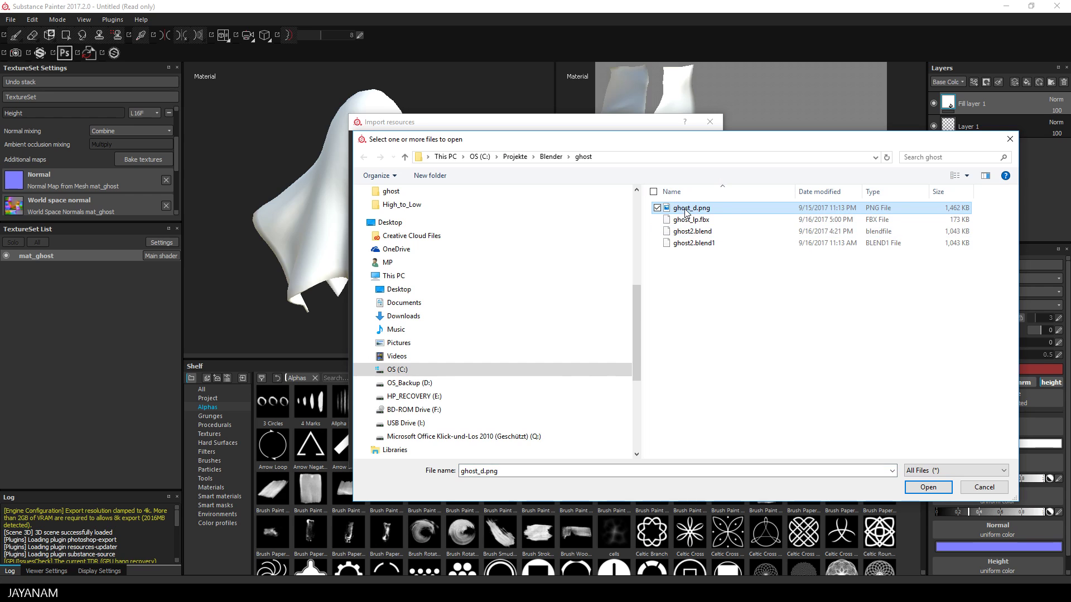
left_click(927, 487)
left_click(671, 183)
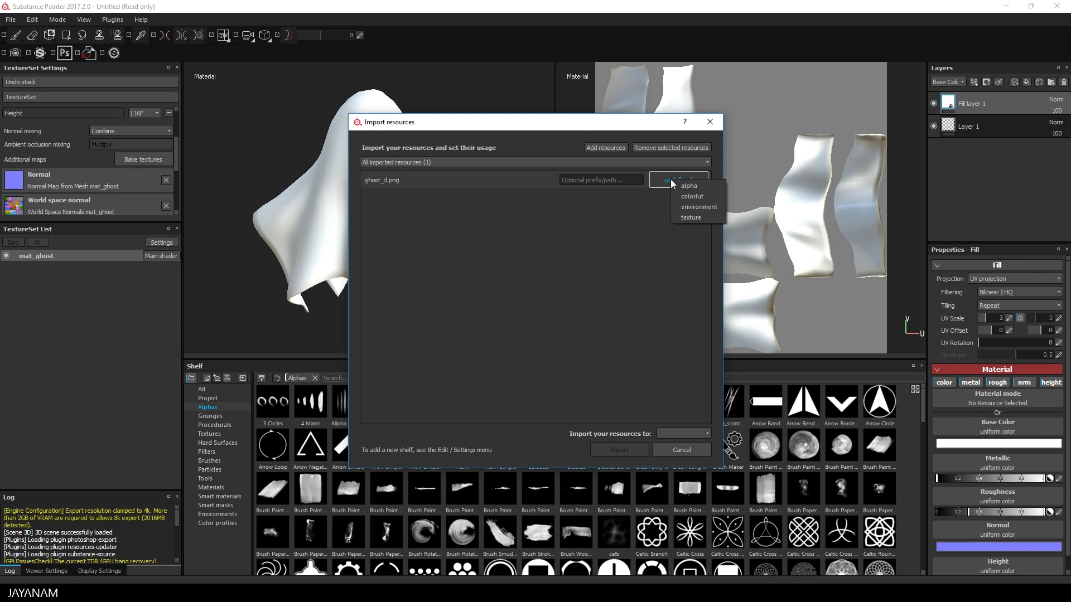
left_click(689, 218)
left_click(674, 430)
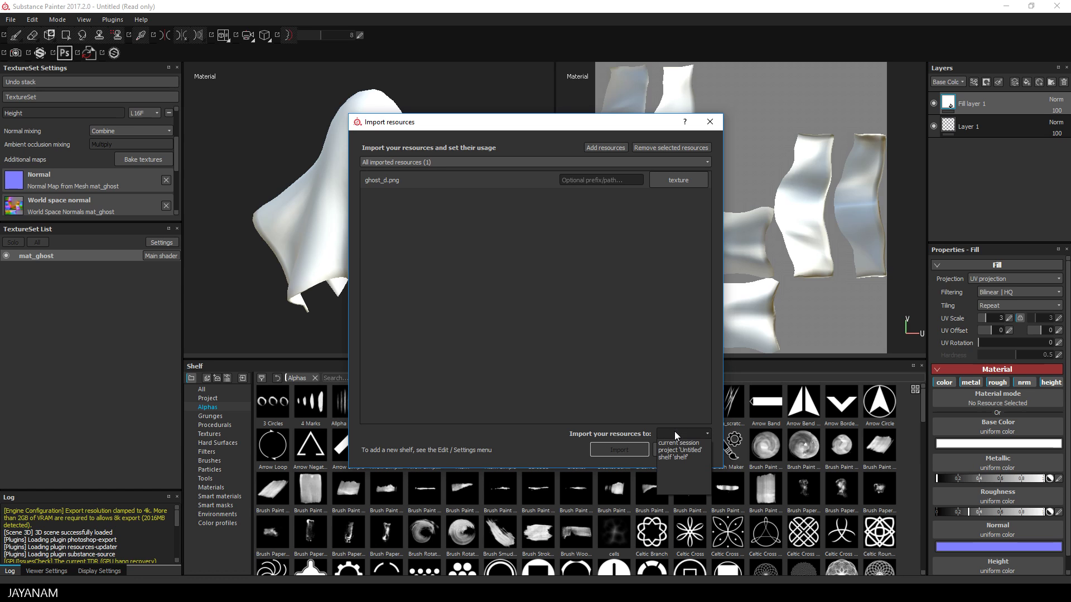
left_click(678, 445)
left_click(626, 454)
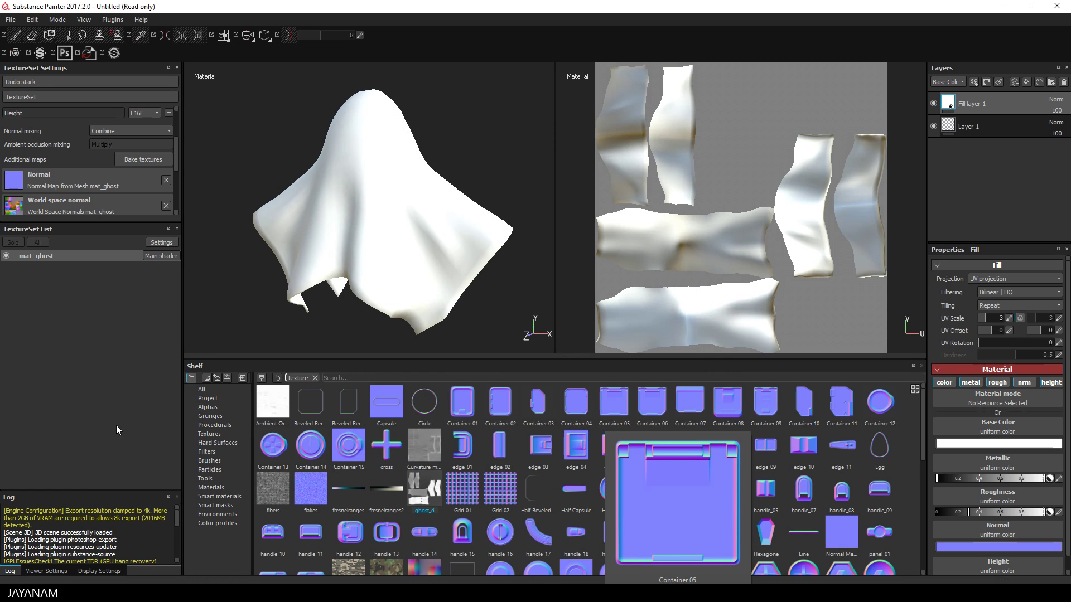
Step: Assign the ghost_d texture from the project resources to the fill layer's base color and set its UV scale to 1
left_click(202, 398)
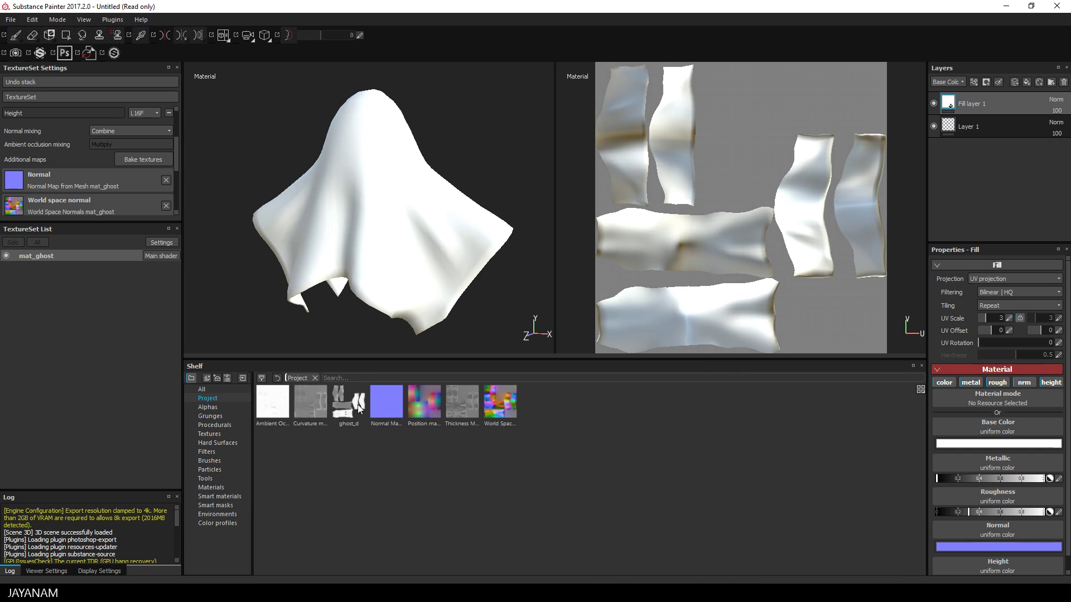
mouse_move(358, 405)
left_click_drag(356, 409, 1009, 428)
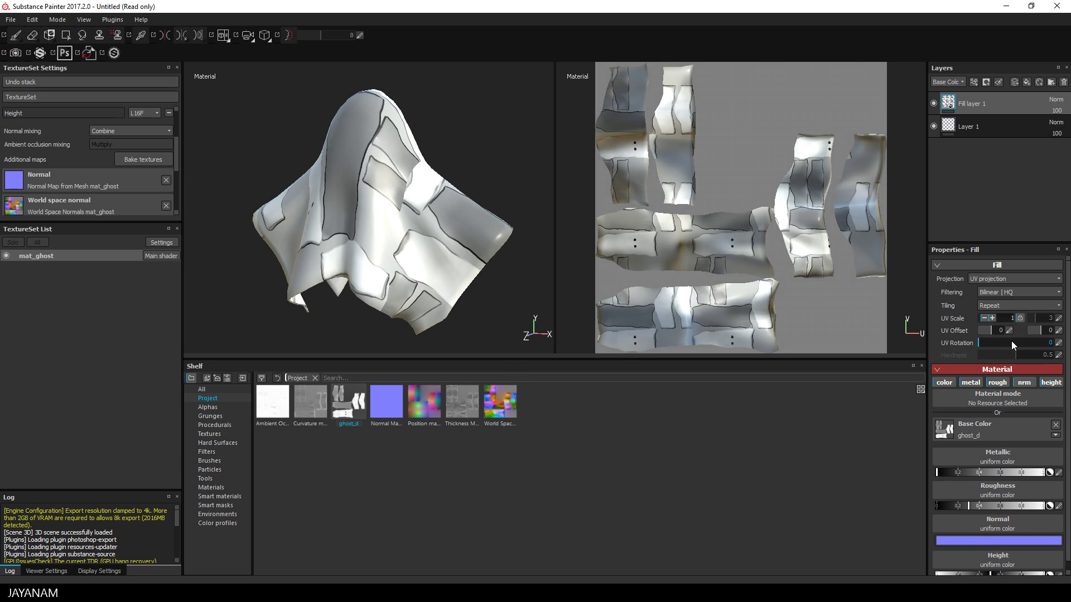
key("Tab")
key("Tab")
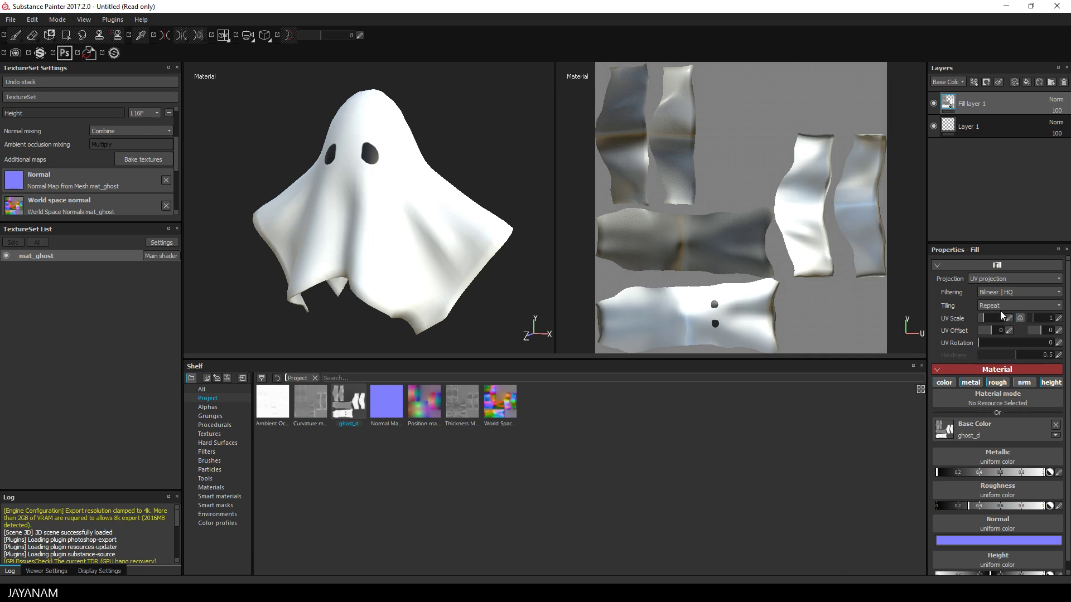
Step: Move Layer 1 above the fill layer and rename it Height_eyes
left_click_drag(394, 189, 421, 222, "alt")
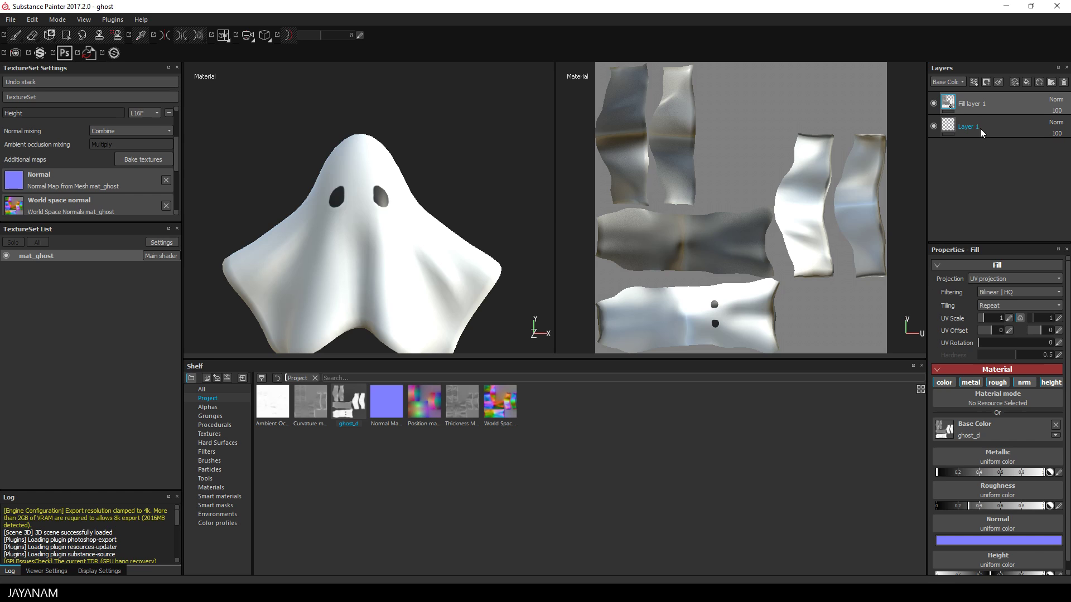
mouse_move(979, 128)
left_mouse_down()
mouse_move(1003, 130)
mouse_move(1002, 93)
left_mouse_up()
double_click(1005, 115)
type("Height_eyes")
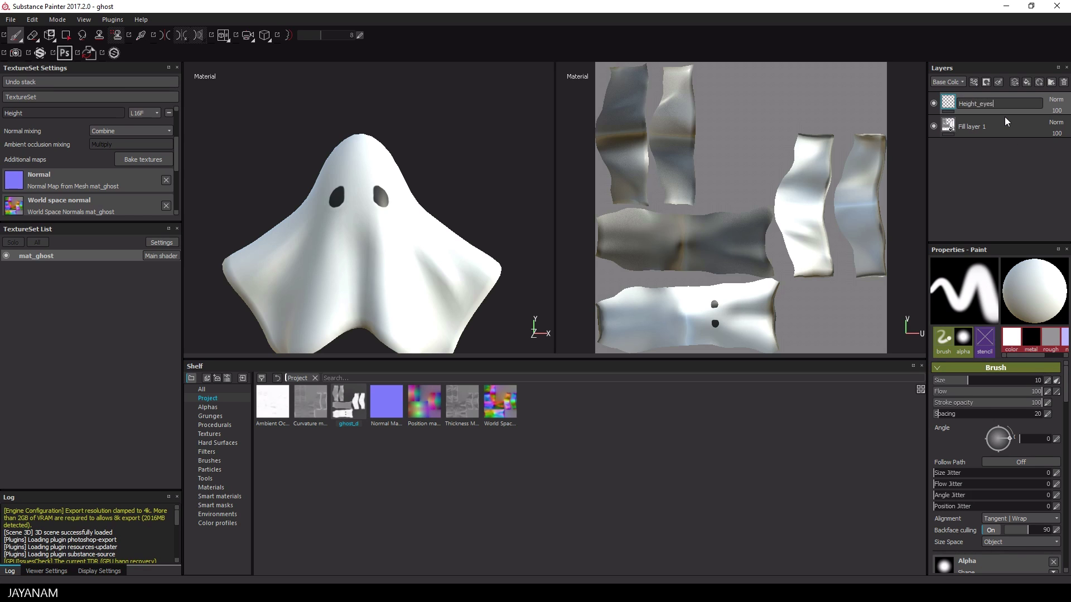
key("Return")
Step: Disable the brush material's metal, rough and nrm channels, keeping only color and height
scroll(1005, 493, "down", 4)
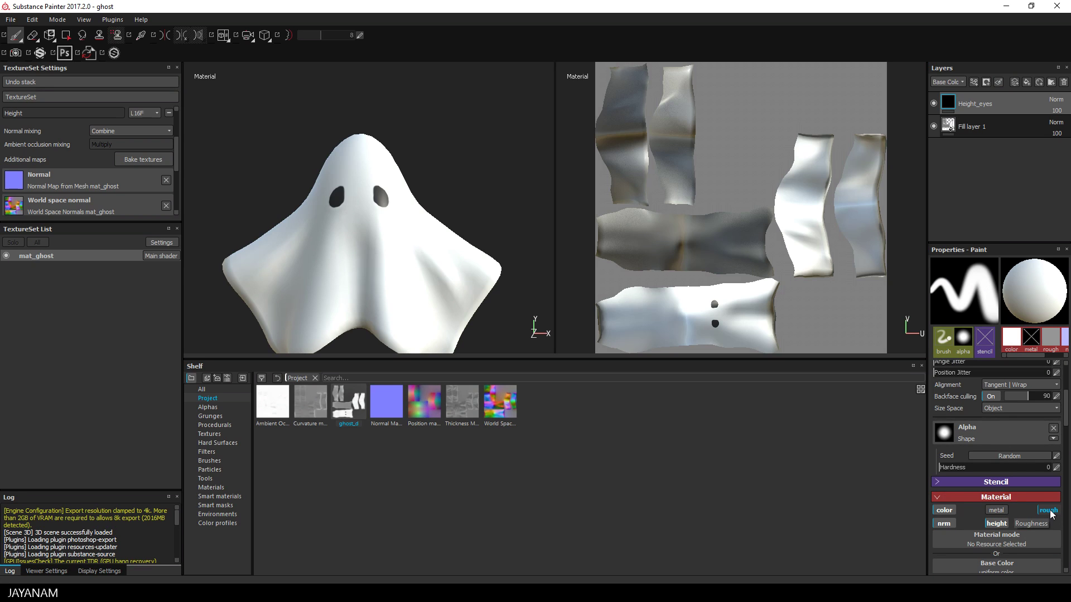
left_click(1047, 510)
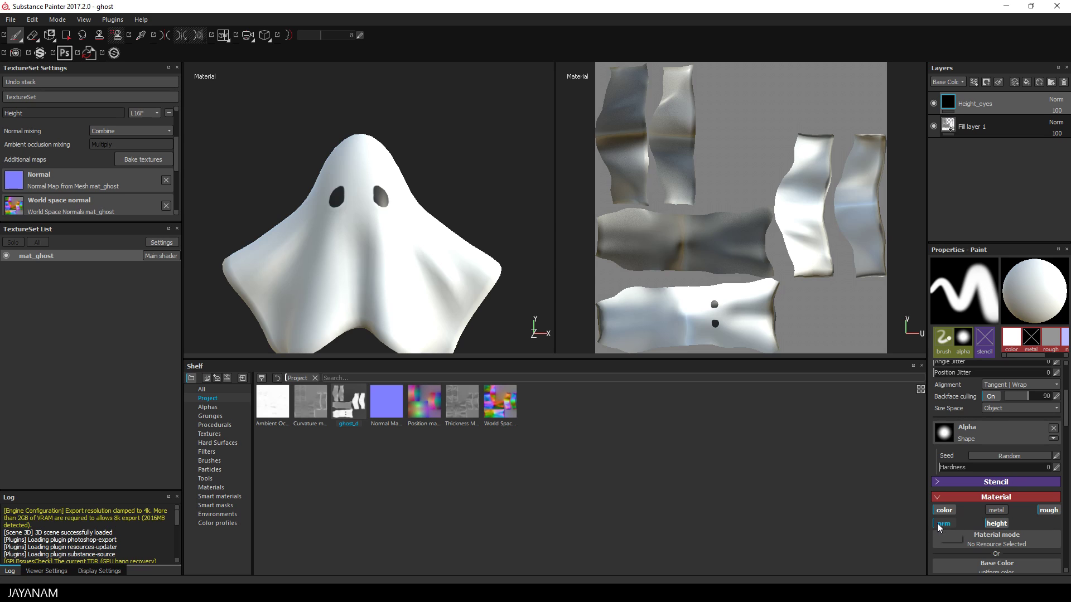
scroll(1009, 508, "down", 3)
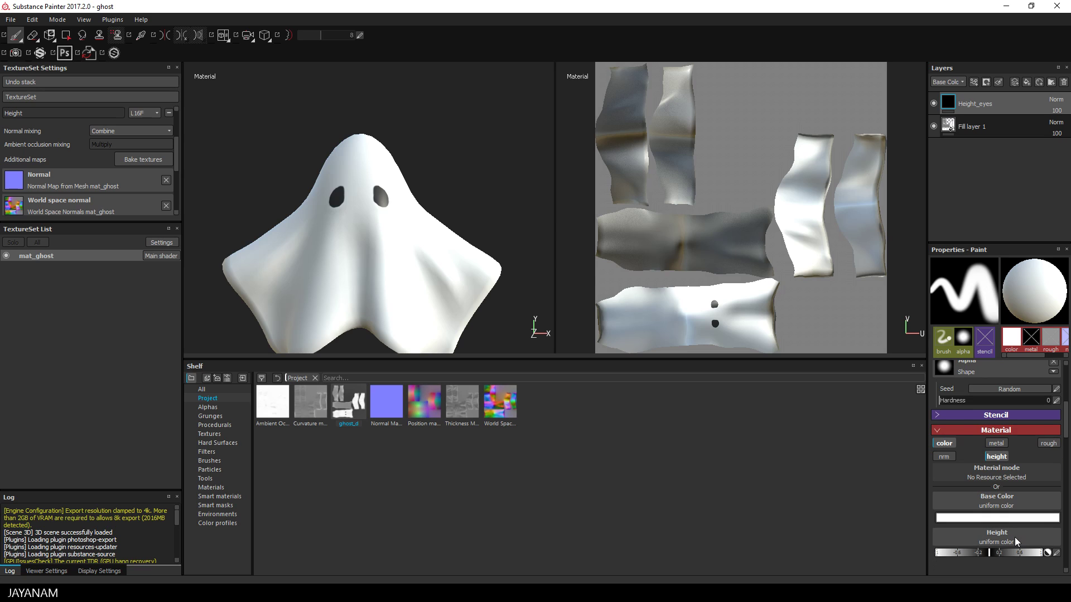
Step: Set the brush's base color to black, its size to 4.11, flow to 52 and spacing to 11
left_click(997, 484)
left_click(923, 536)
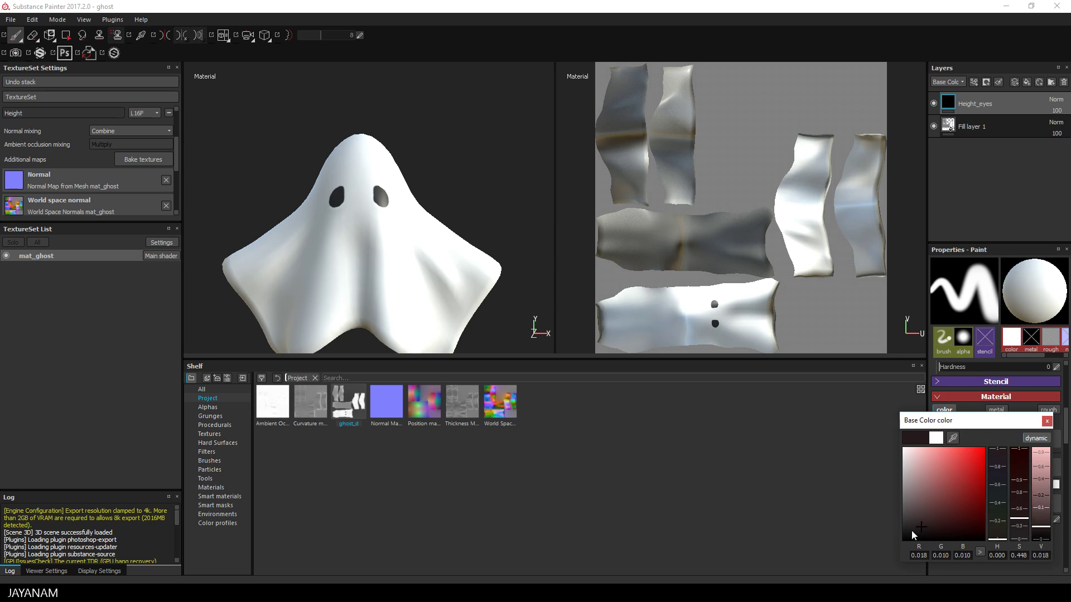
left_click(1047, 422)
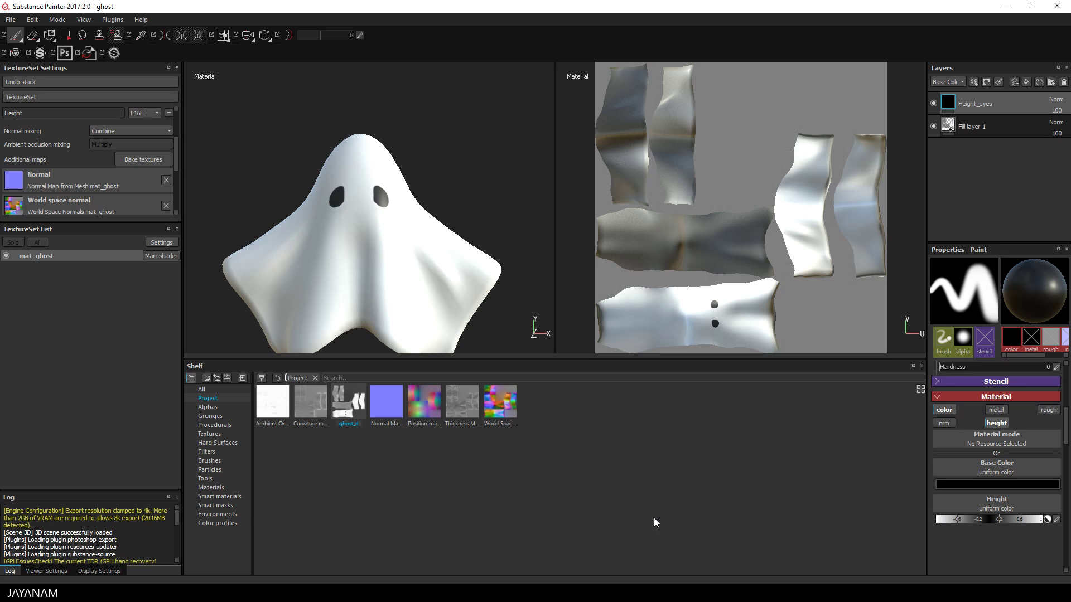
scroll(1007, 412, "up", 5)
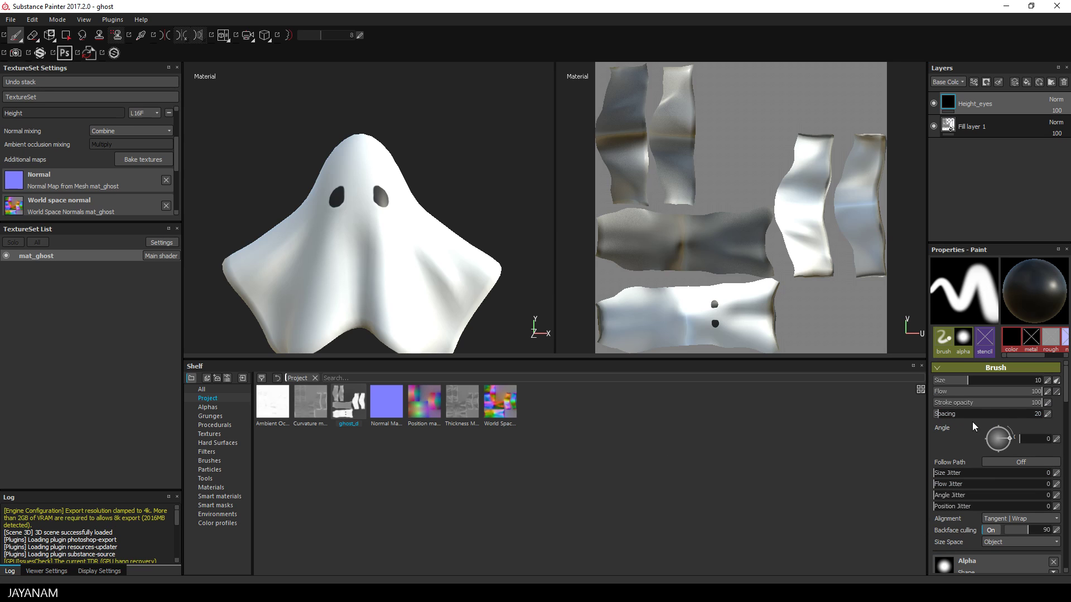
left_click_drag(1007, 393, 921, 419)
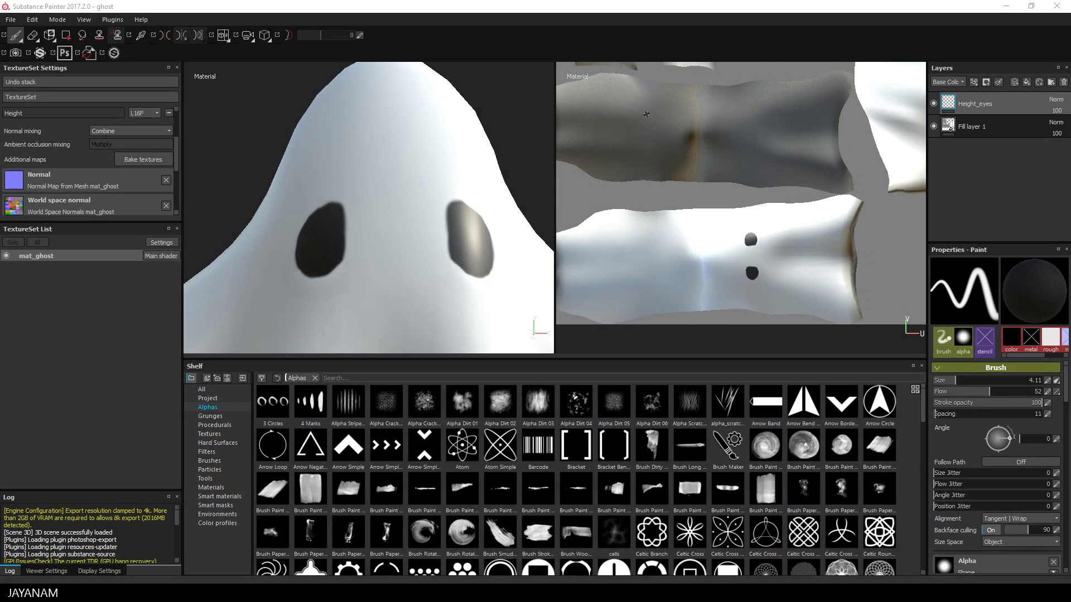
Step: Paint black color and height over the ghost's lower eye in the UV view, filling it from the centre out to its rim
right_click_drag(716, 197, 901, 234, "alt")
middle_click_drag(854, 250, 780, 173, "alt")
scroll(706, 231, "up", 3)
middle_click_drag(846, 256, 813, 245)
right_click_drag(813, 246, 858, 263, "alt")
middle_click_drag(728, 269, 799, 244, "alt")
right_click_drag(799, 246, 814, 255, "alt")
middle_click_drag(814, 254, 789, 248)
key("alt")
scroll(673, 177, "up", 2)
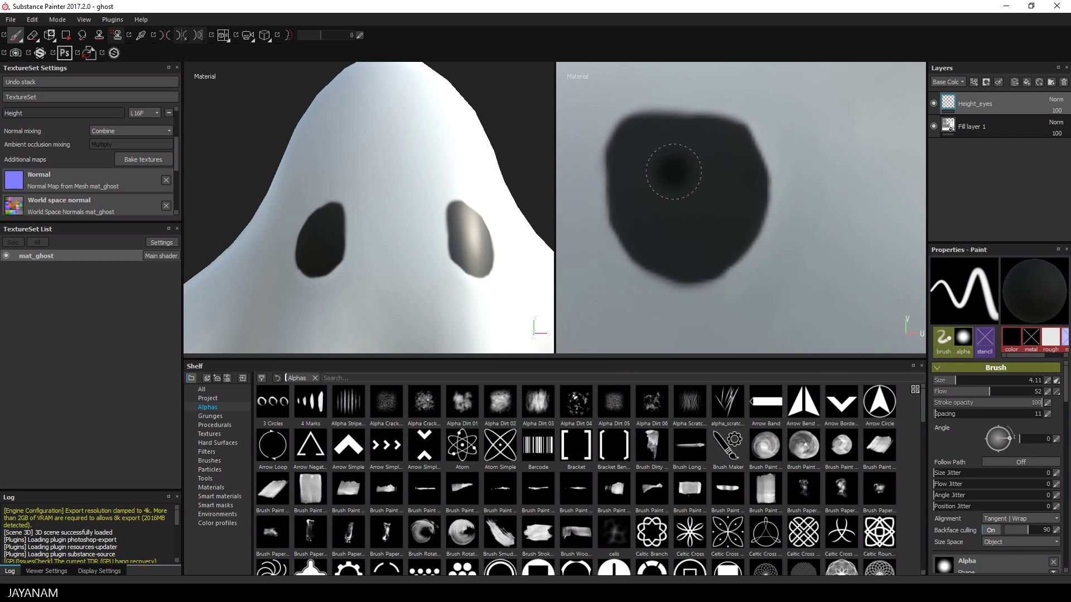
mouse_move(668, 173)
left_mouse_down()
mouse_move(685, 206)
mouse_move(699, 201)
mouse_move(646, 204)
mouse_move(665, 173)
mouse_move(725, 178)
mouse_move(708, 226)
mouse_move(689, 209)
left_mouse_up()
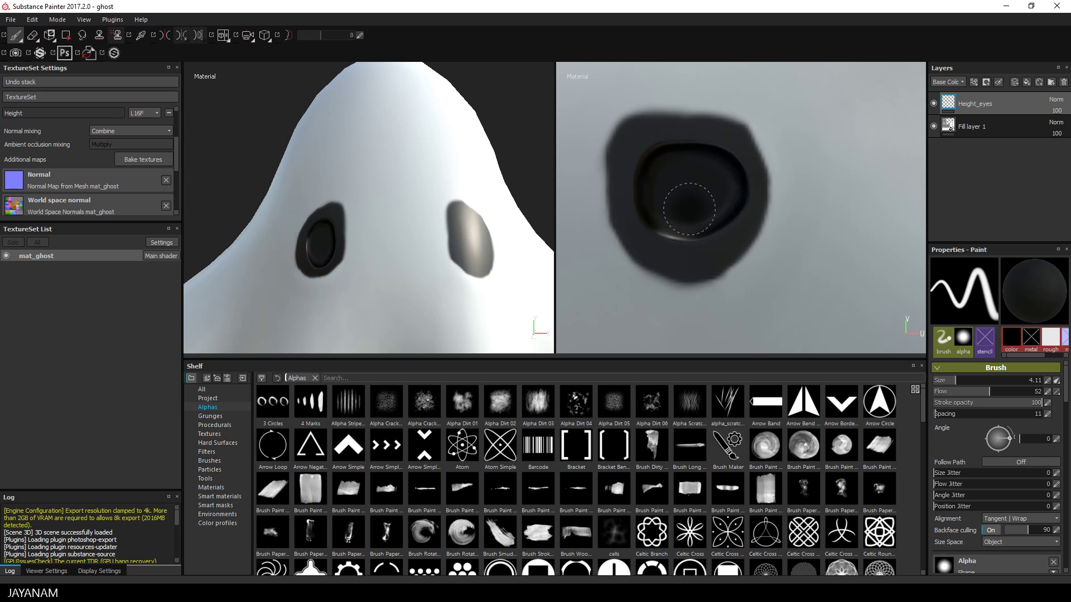
mouse_move(669, 173)
left_mouse_down()
mouse_move(679, 131)
mouse_move(629, 136)
mouse_move(625, 193)
mouse_move(638, 237)
mouse_move(714, 246)
mouse_move(732, 196)
mouse_move(716, 148)
mouse_move(648, 185)
mouse_move(736, 191)
mouse_move(628, 149)
mouse_move(631, 120)
mouse_move(621, 126)
mouse_move(622, 221)
mouse_move(669, 242)
left_mouse_up()
middle_click_drag(691, 208, 746, 229, "alt")
left_click_drag(682, 143, 663, 184)
mouse_move(729, 142)
left_mouse_down()
mouse_move(802, 154)
mouse_move(812, 185)
mouse_move(809, 251)
mouse_move(797, 267)
mouse_move(714, 301)
mouse_move(669, 220)
mouse_move(676, 266)
mouse_move(702, 292)
mouse_move(739, 293)
left_mouse_up()
left_click_drag(695, 265, 768, 293)
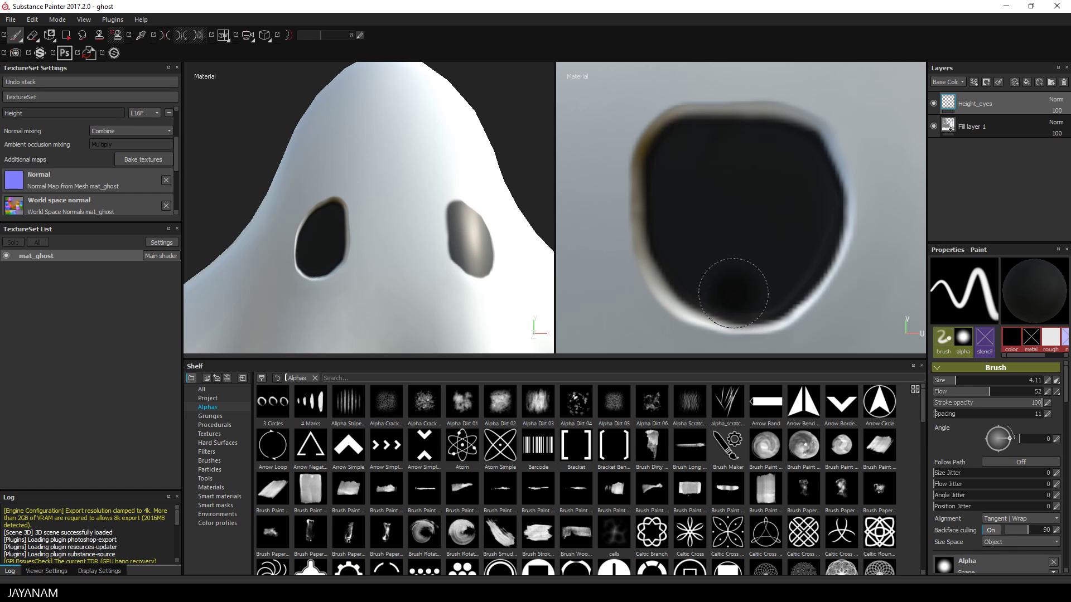
Step: Finish filling the lower eye with black color and height in the UV view and check its recess on the 3D ghost
mouse_move(813, 242)
left_mouse_down()
mouse_move(784, 286)
mouse_move(763, 287)
left_mouse_up()
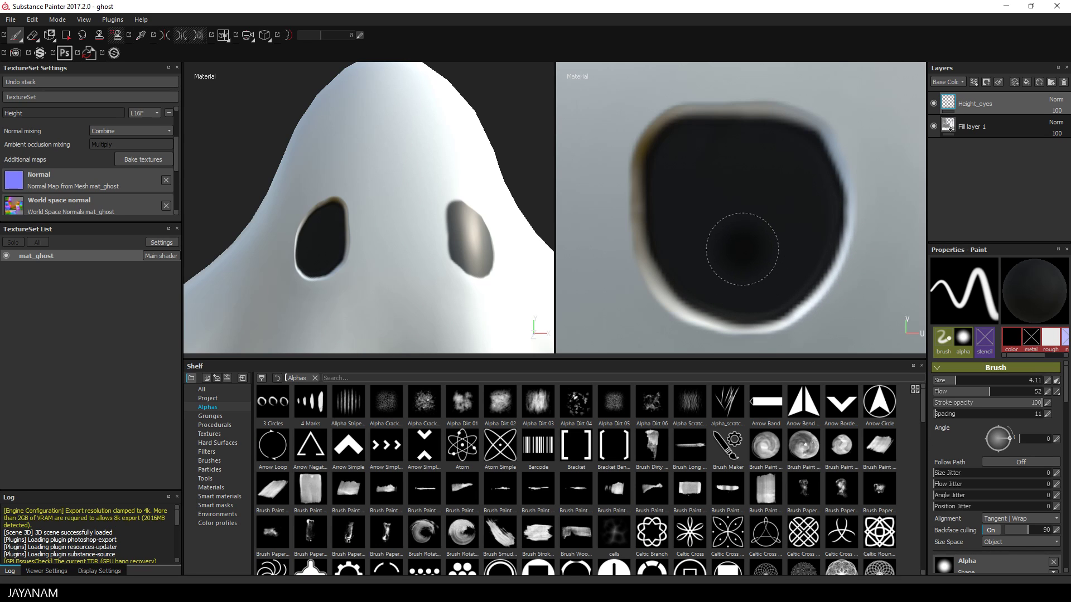
left_click_drag(296, 277, 404, 277, "alt")
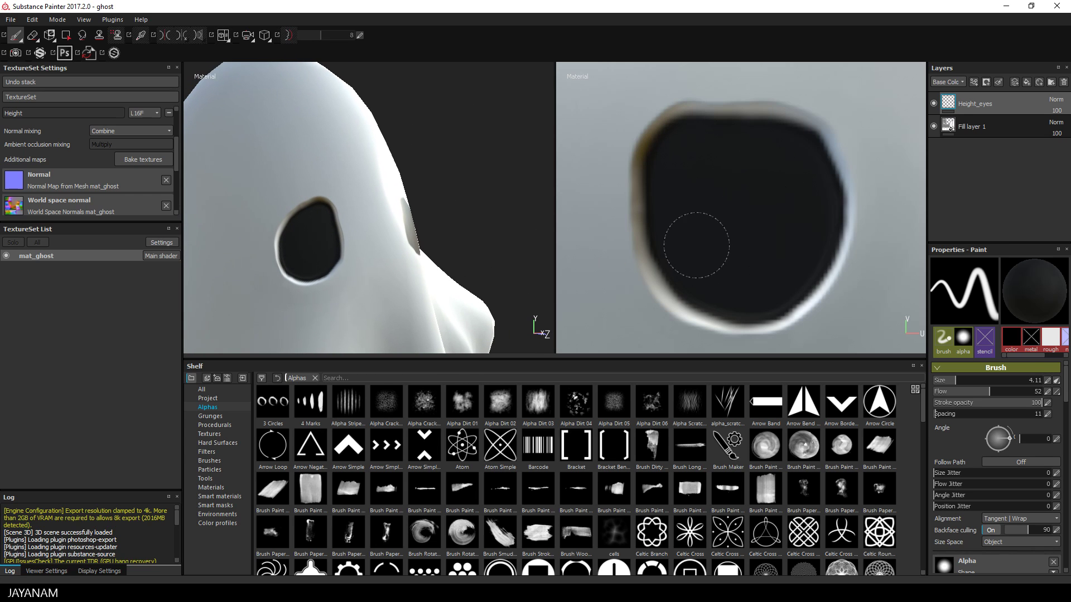
right_click_drag(213, 188, 368, 245, "alt")
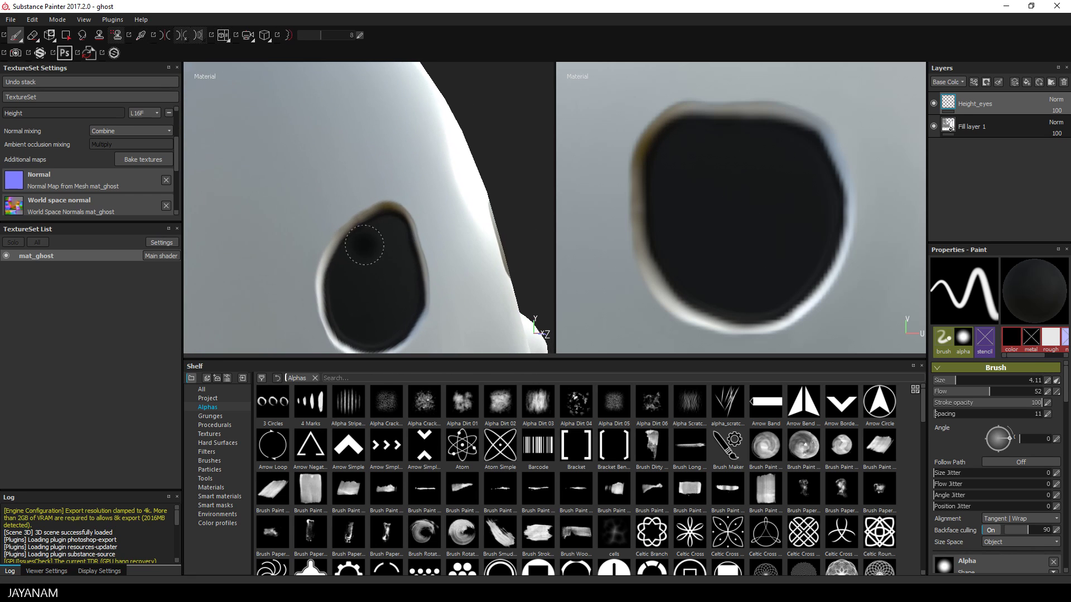
middle_click_drag(368, 268, 395, 189, "alt")
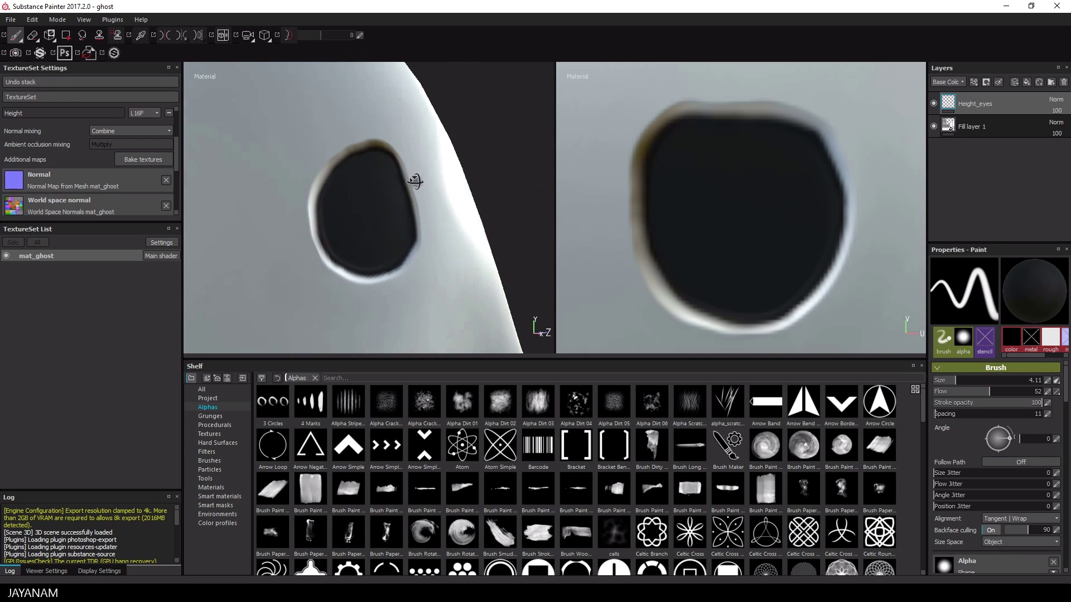
left_click_drag(395, 189, 377, 201, "alt")
right_click_drag(377, 201, 334, 212, "alt")
left_click_drag(335, 212, 282, 225, "alt")
Step: Set the brush size to 5.61 and paint black color and height over the ghost's upper eye in the UV view
right_click_drag(796, 189, 786, 162, "alt")
mouse_move(786, 162)
middle_mouse_down("alt")
mouse_move(772, 289)
mouse_move(748, 211)
middle_mouse_up("alt")
right_click_drag(730, 121, 677, 127, "shift")
right_click_drag(706, 179, 724, 180, "ctrl")
left_click_drag(722, 197, 725, 196)
right_click_drag(724, 196, 714, 195, "ctrl")
mouse_move(709, 174)
left_mouse_down()
mouse_move(702, 165)
mouse_move(683, 197)
mouse_move(679, 245)
mouse_move(729, 179)
mouse_move(736, 246)
mouse_move(732, 218)
mouse_move(714, 262)
mouse_move(759, 239)
mouse_move(764, 151)
mouse_move(707, 152)
left_mouse_up()
key("ctrl+z")
key("ctrl+z")
mouse_move(757, 161)
left_mouse_down()
mouse_move(772, 240)
mouse_move(672, 187)
mouse_move(727, 137)
mouse_move(762, 155)
mouse_move(721, 221)
mouse_move(683, 240)
mouse_move(765, 251)
mouse_move(750, 174)
mouse_move(775, 189)
mouse_move(680, 231)
mouse_move(684, 200)
mouse_move(737, 147)
mouse_move(745, 189)
left_mouse_up()
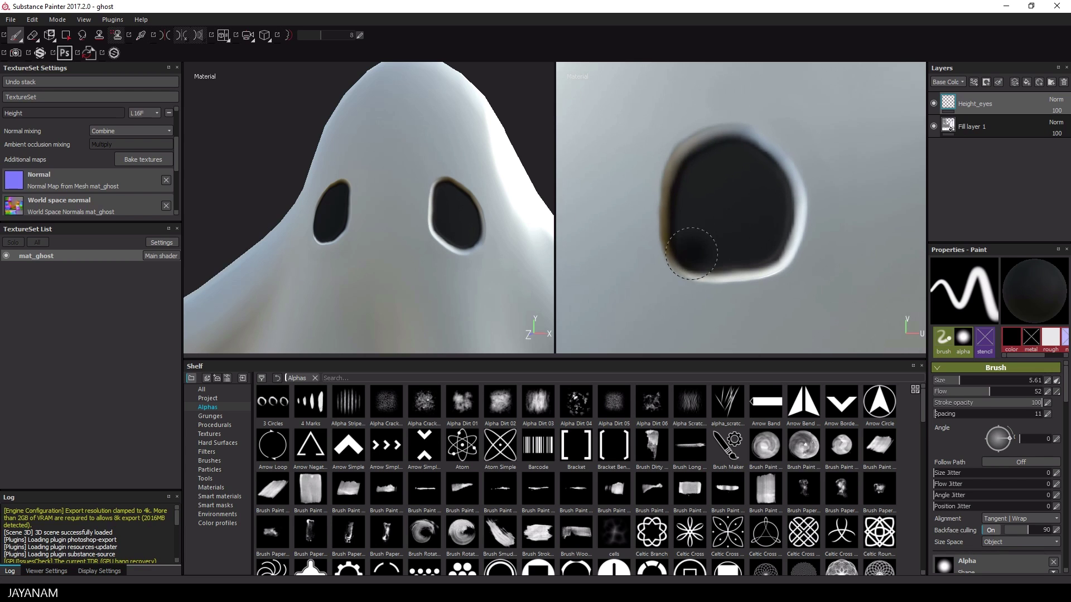
Step: Examine both painted eyes and the whole ghost from several angles and under rotated lighting
right_click_drag(747, 214, 379, 245, "alt")
left_click_drag(368, 251, 415, 259, "alt")
right_click_drag(415, 259, 356, 237, "alt")
left_click_drag(356, 237, 435, 234, "alt")
right_click_drag(435, 234, 313, 208, "alt")
left_click_drag(313, 208, 334, 213, "alt")
right_click_drag(352, 205, 472, 146, "shift")
mouse_move(472, 146)
left_mouse_down("alt")
mouse_move(426, 158)
mouse_move(488, 149)
left_mouse_up("alt")
right_click_drag(488, 150, 440, 159, "alt")
left_click_drag(440, 159, 413, 179, "alt")
right_click_drag(413, 179, 457, 215, "alt")
left_click_drag(456, 215, 424, 214, "alt")
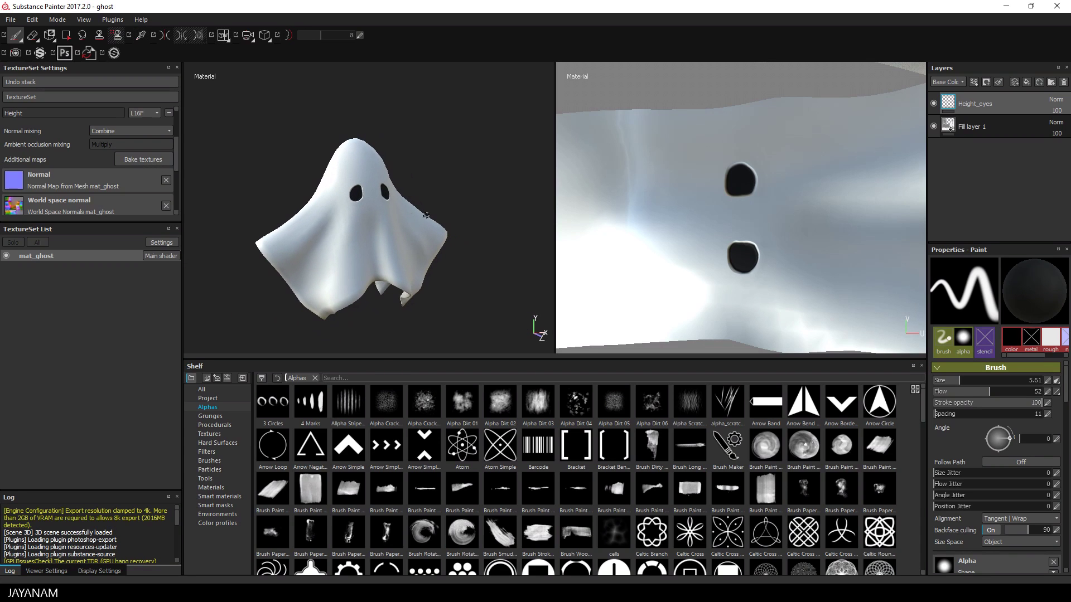
Step: Add a paint layer above Height_eyes and set its brush material to color, rough and height with a grey base color of 0.258
left_click(1015, 83)
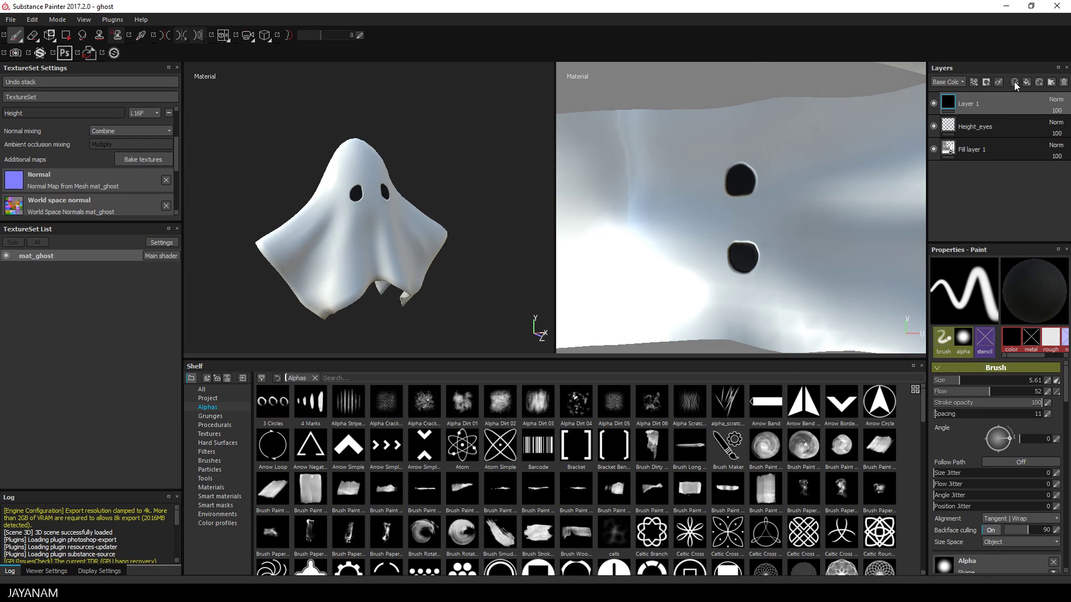
scroll(1008, 507, "down", 8)
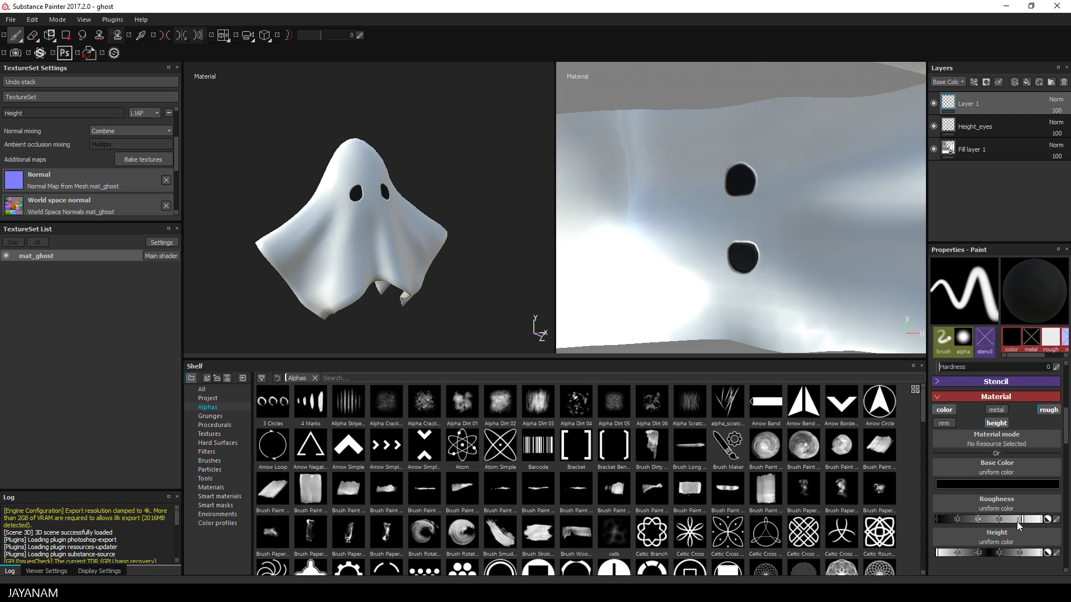
left_click(993, 484)
left_click_drag(913, 487, 893, 494)
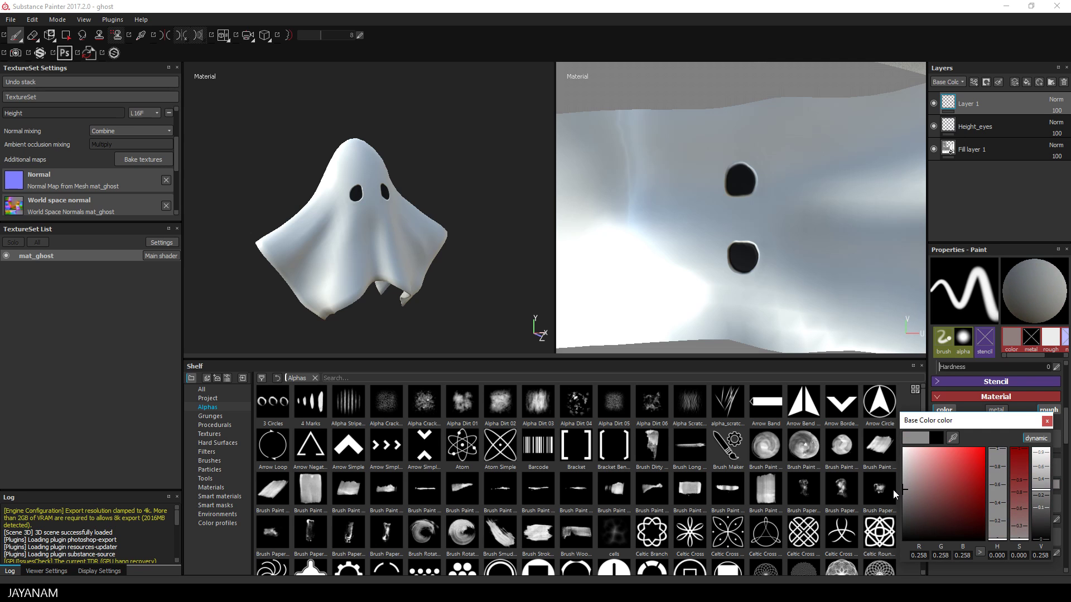
left_click(1046, 422)
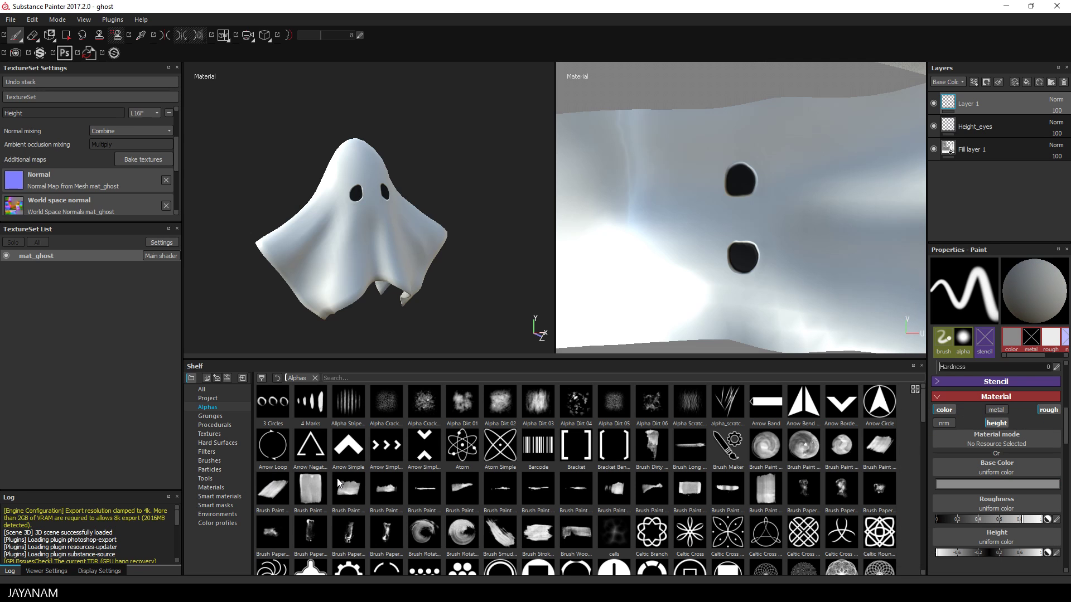
Step: Choose the Gaussian Noise alpha, enlarge the brush to about the eye's size and stamp grey noise into the lower eye in the UV view
scroll(338, 483, "down", 6)
scroll(339, 483, "down", 3)
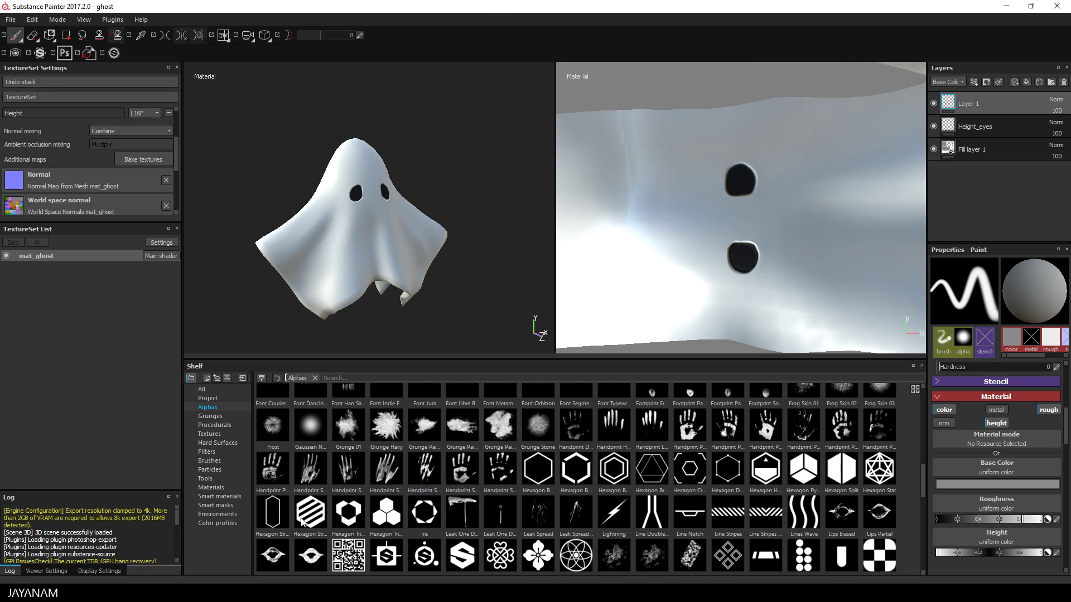
left_click(306, 431)
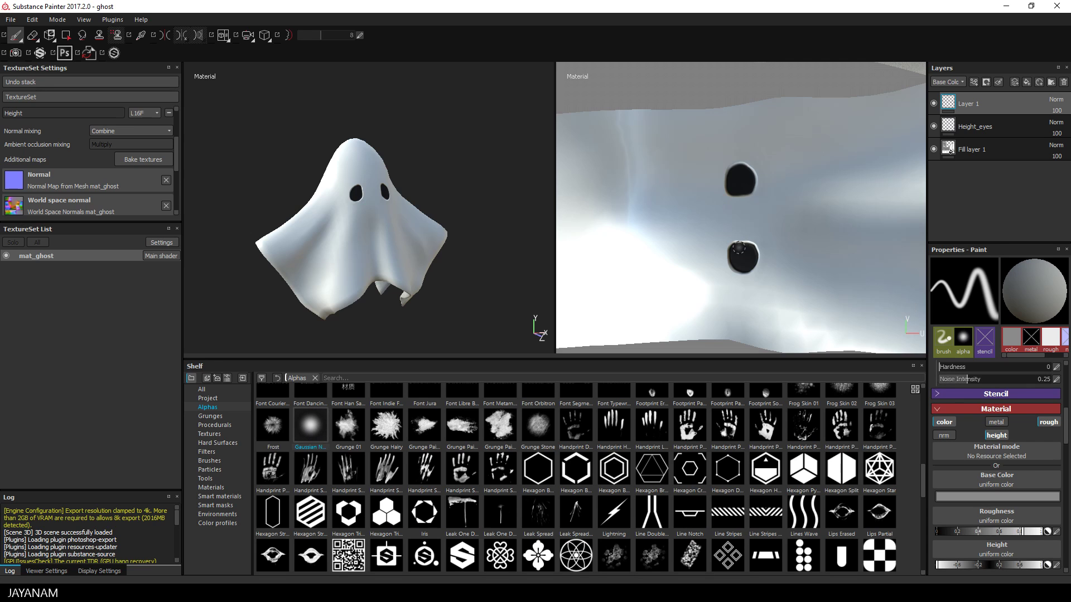
scroll(740, 248, "up", 4)
right_click_drag(747, 272, 769, 272, "ctrl")
left_click(747, 272)
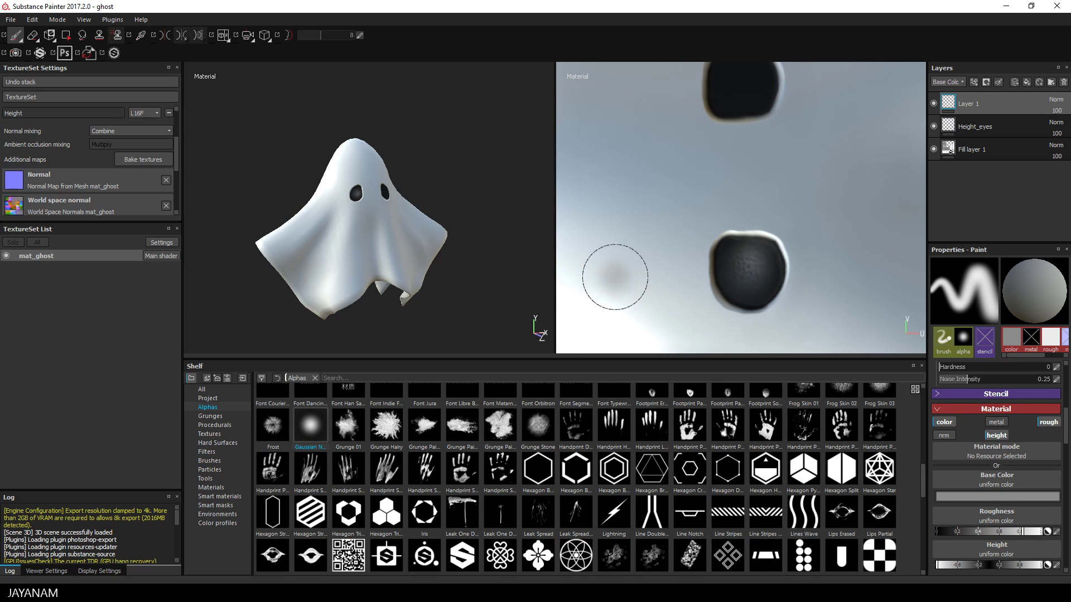
scroll(370, 191, "up", 4)
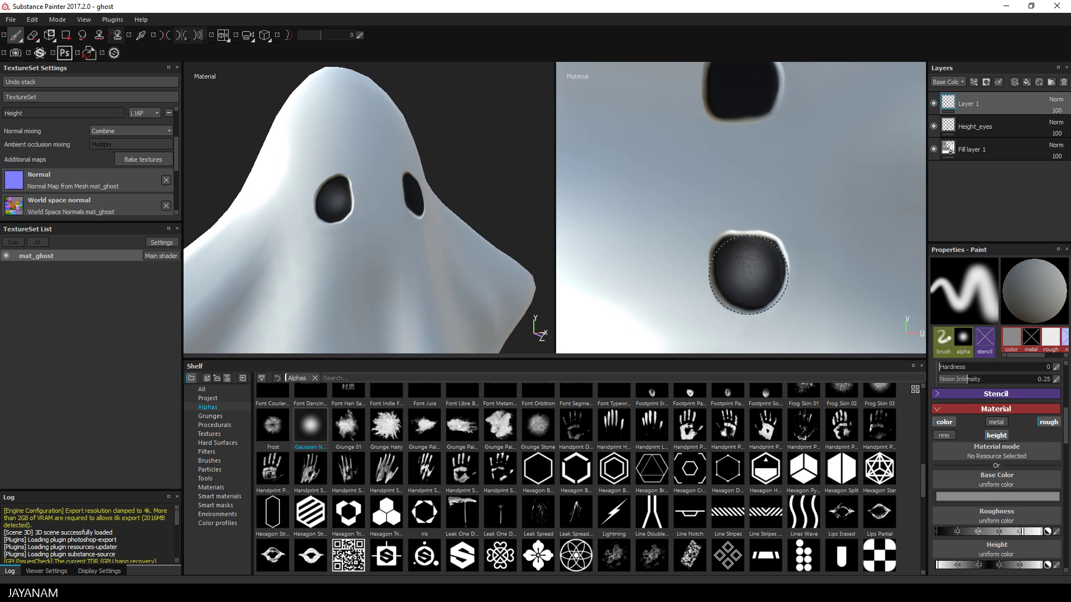
left_click(749, 275)
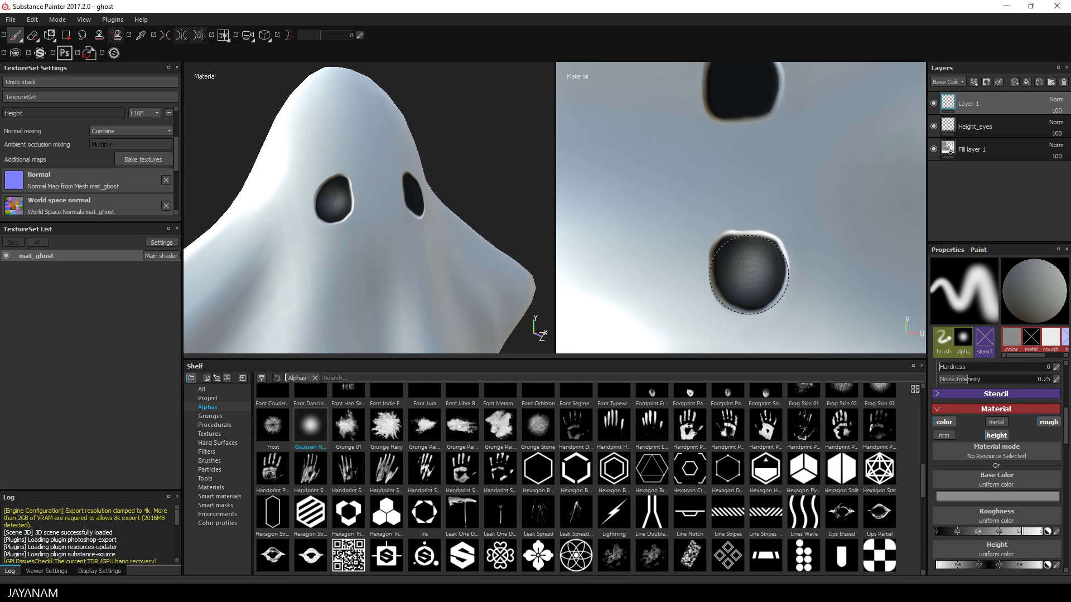
Step: Stamp the same grey Gaussian noise into the ghost's upper eye in the UV view
mouse_move(721, 232)
left_mouse_down("alt")
mouse_move(734, 151)
mouse_move(752, 248)
left_mouse_up("alt")
right_click_drag(315, 224, 381, 229, "alt")
mouse_move(381, 228)
left_mouse_down("alt")
mouse_move(420, 173)
mouse_move(409, 232)
mouse_move(349, 222)
mouse_move(388, 221)
left_mouse_up("alt")
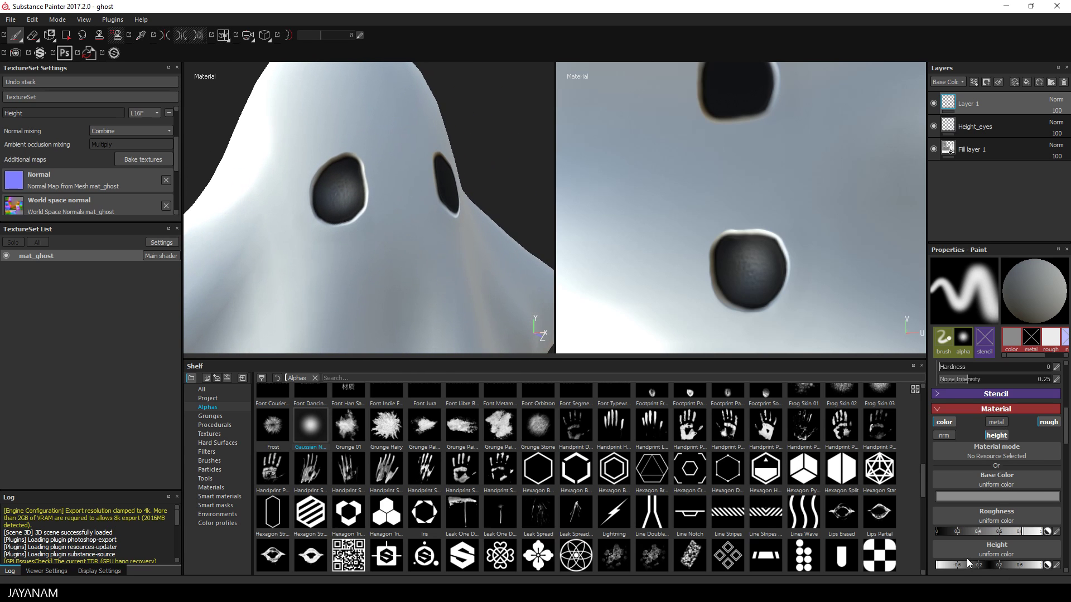
scroll(996, 446, "down", 1)
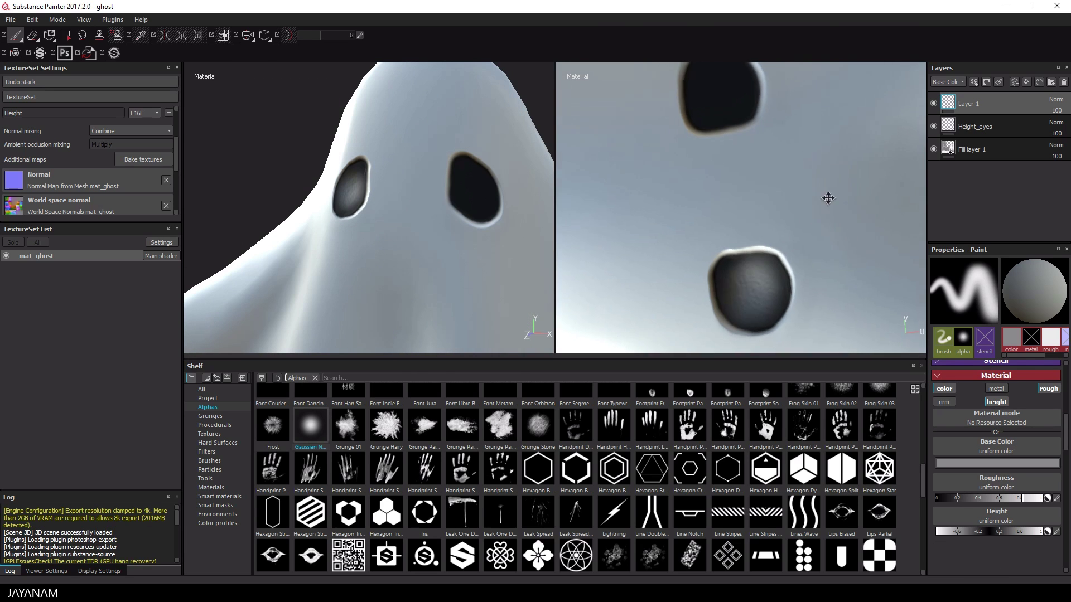
middle_click_drag(827, 199, 808, 307, "alt")
left_click(701, 197)
left_click_drag(702, 197, 704, 198)
Step: Examine the ghost with its noisy grey eyes from several angles and under rotated lighting, along with its UV layout
mouse_move(775, 255)
middle_mouse_down("alt")
mouse_move(792, 208)
mouse_move(787, 115)
middle_mouse_up("alt")
scroll(361, 242, "down", 8)
left_click_drag(329, 234, 404, 179, "alt")
right_click_drag(404, 178, 456, 195, "shift")
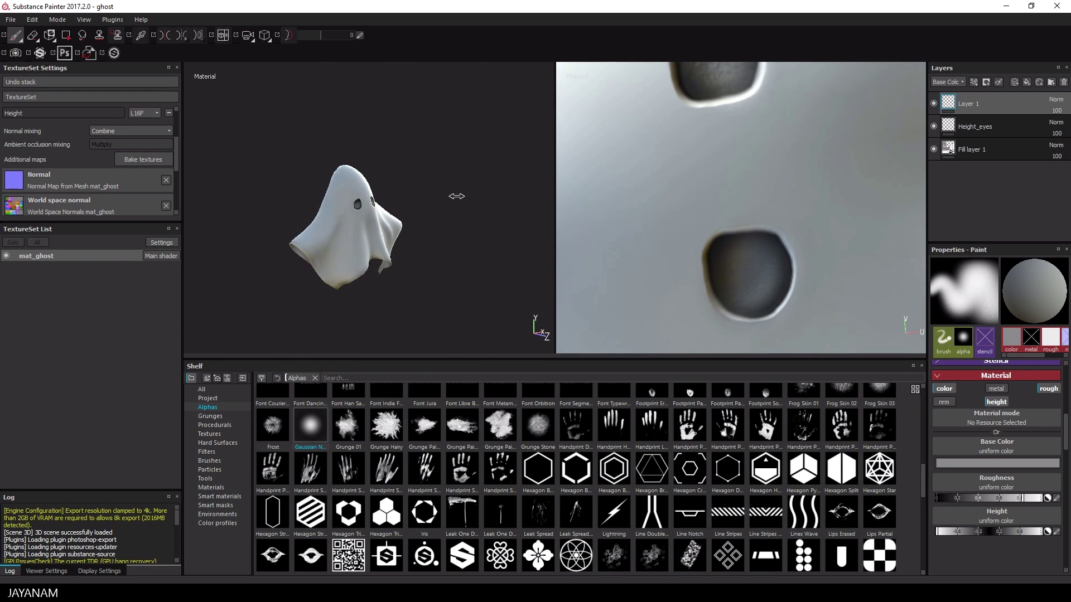
left_click_drag(455, 195, 407, 200, "alt")
right_click_drag(407, 200, 558, 252, "alt")
middle_click_drag(511, 203, 435, 286, "alt")
left_click_drag(435, 287, 377, 228, "alt")
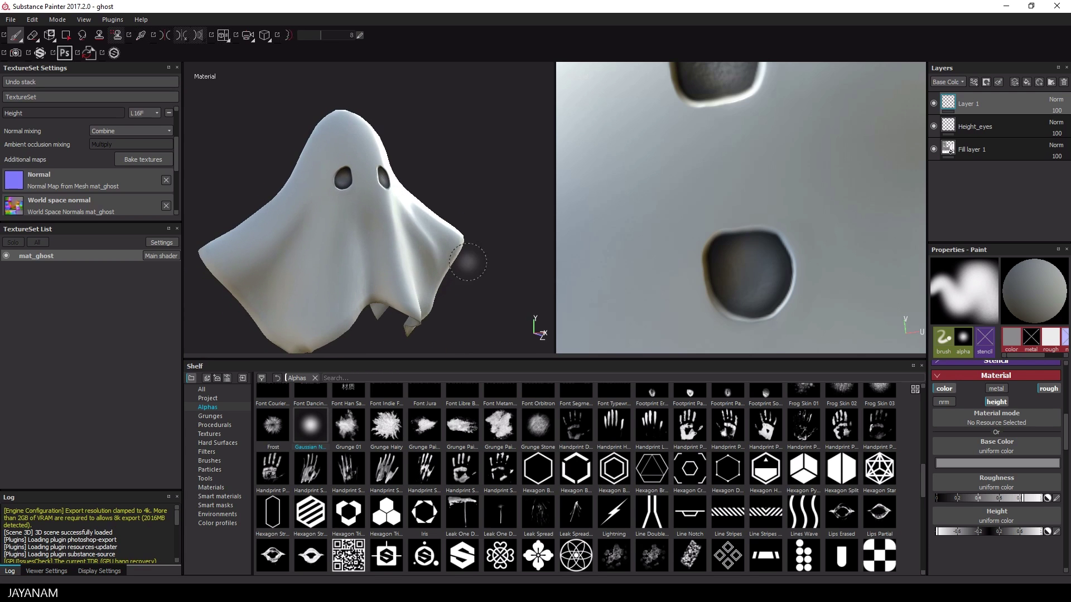
scroll(413, 251, "down", 2)
scroll(825, 248, "up", 2)
scroll(826, 274, "down", 8)
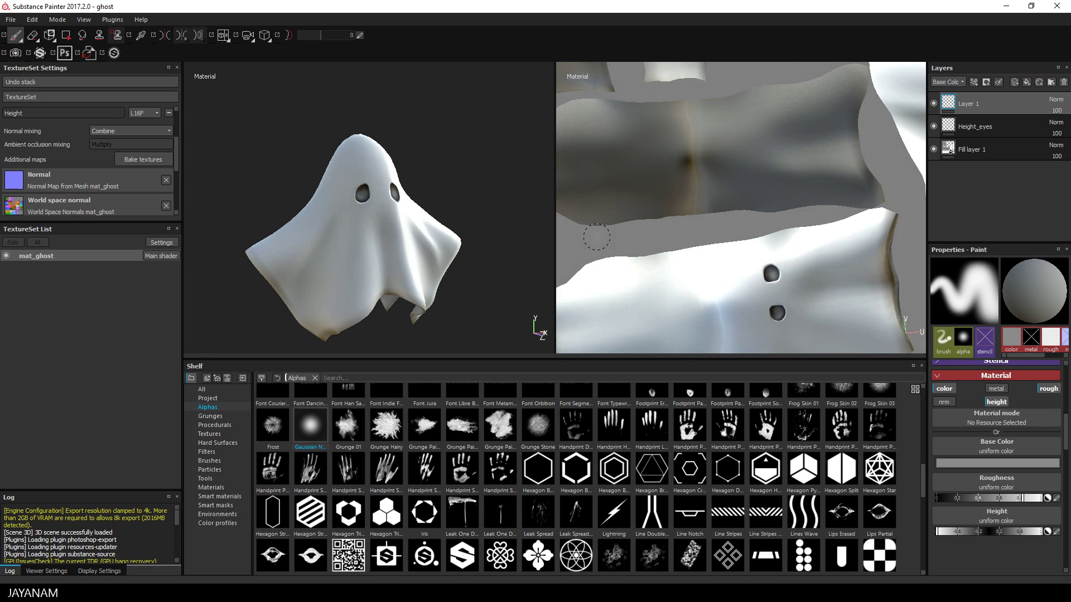
Step: Open the texture export dialog and browse the available export configs
left_click(11, 20)
left_click(36, 169)
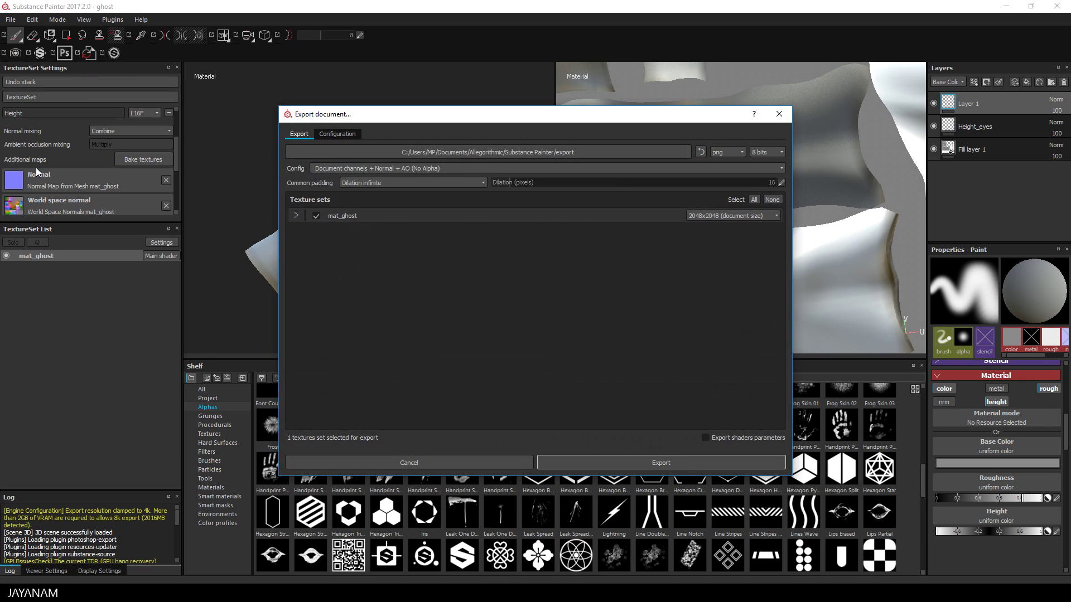
left_click(447, 168)
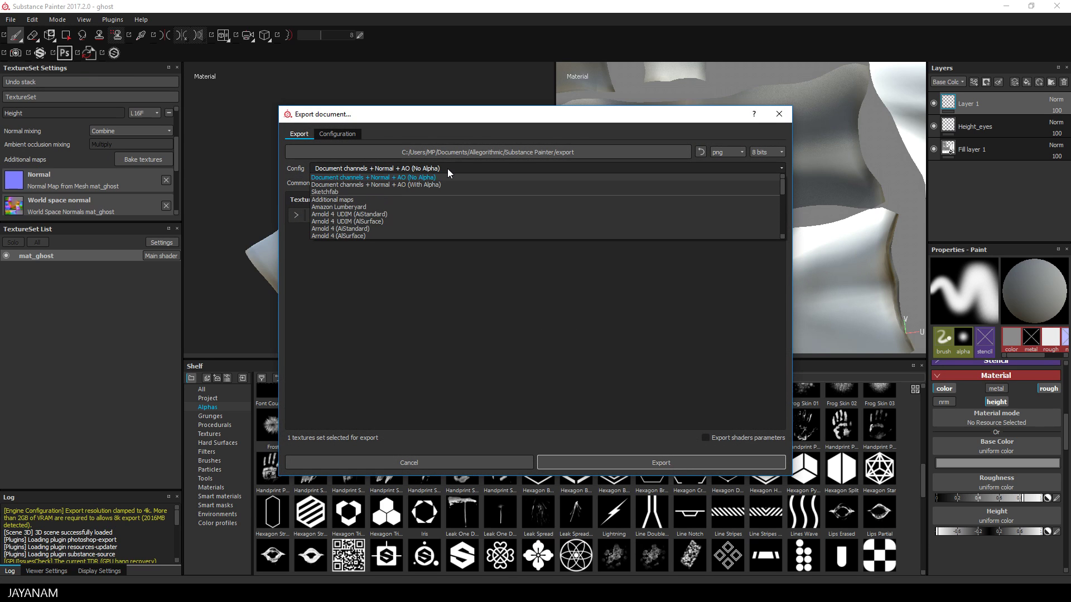
scroll(427, 212, "down", 1)
scroll(427, 216, "down", 1)
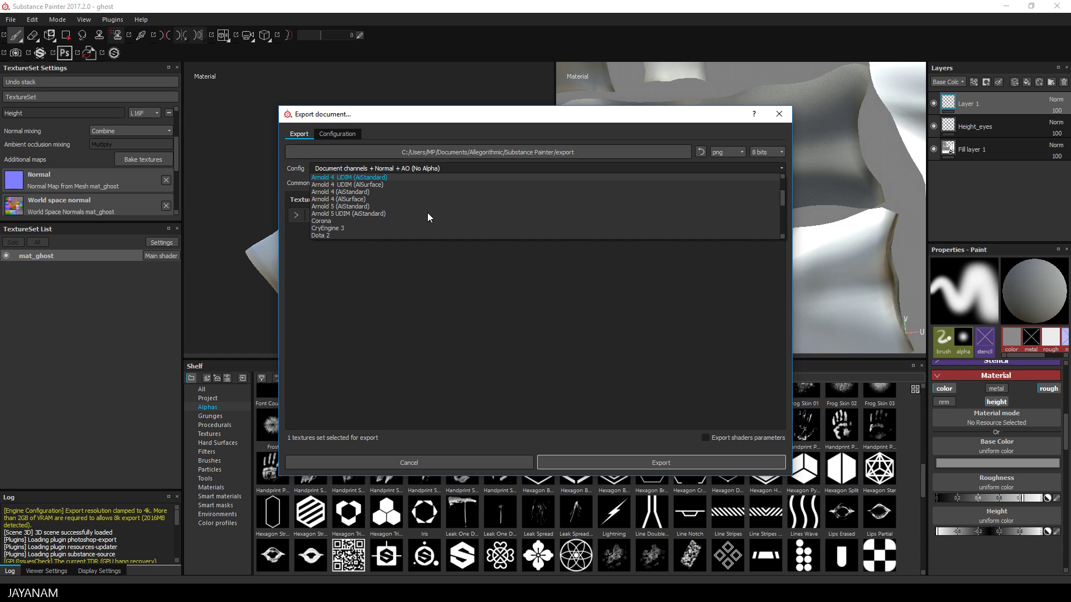
scroll(427, 217, "down", 1)
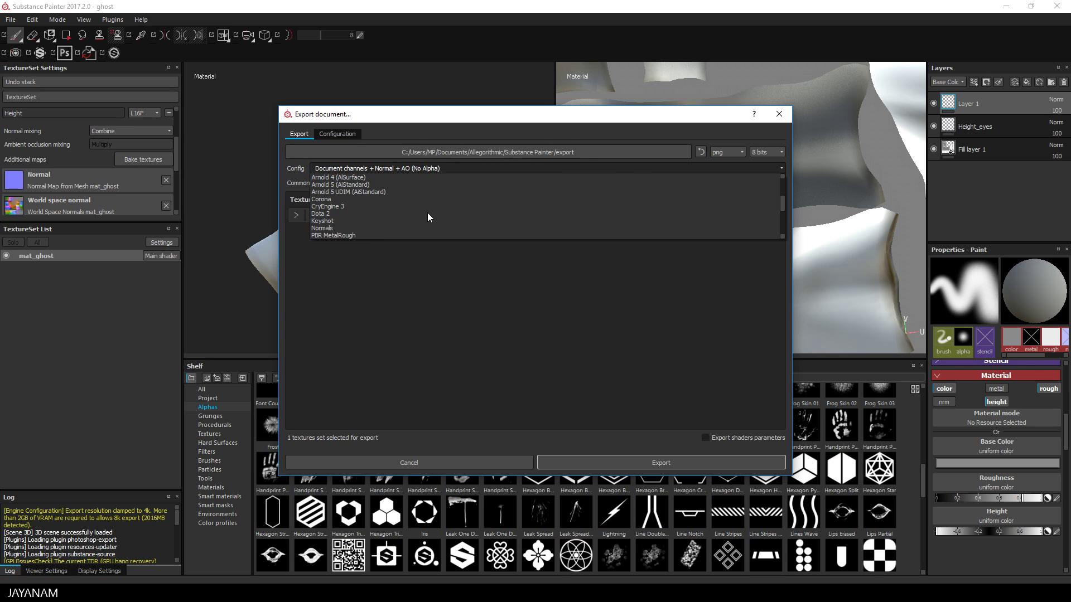
Step: Duplicate the Shade 3D export preset, name the copy Blender, and remove its Specular and Roughness output maps
left_click(335, 135)
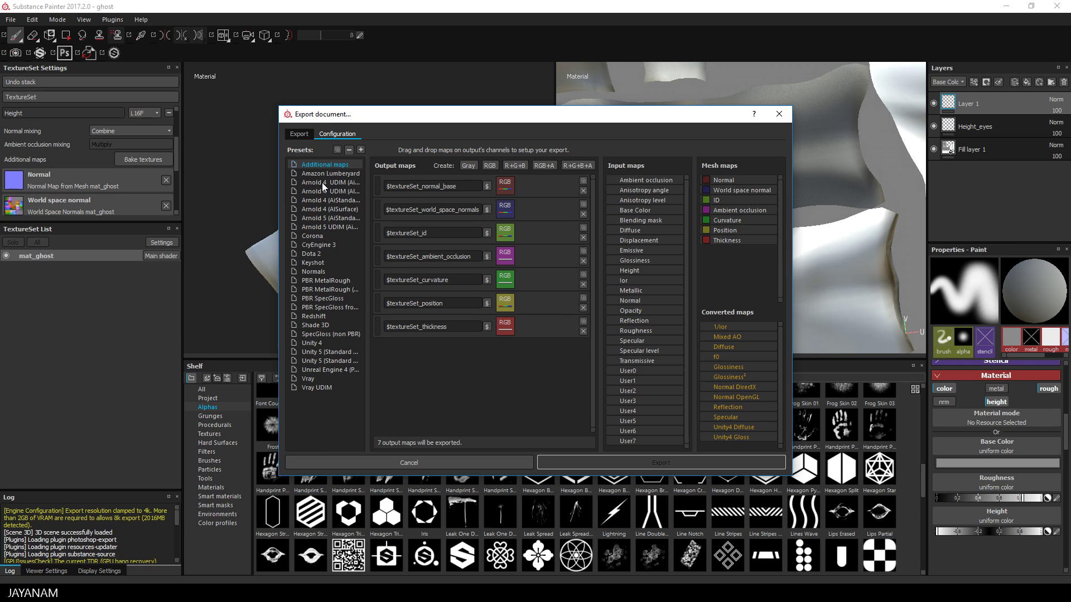
left_click_drag(365, 304, 369, 303)
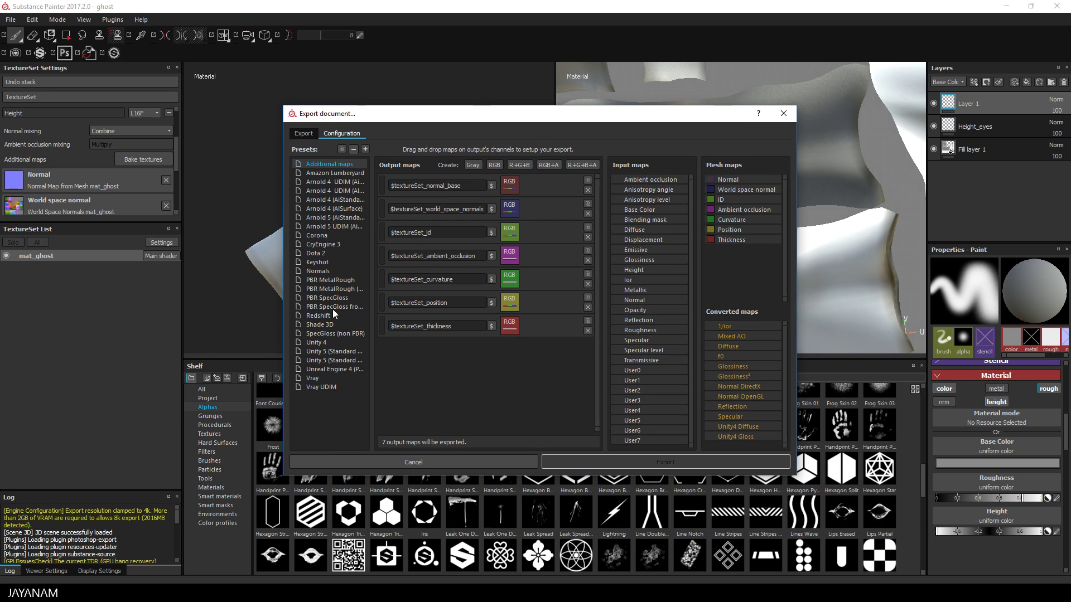
left_click(326, 326)
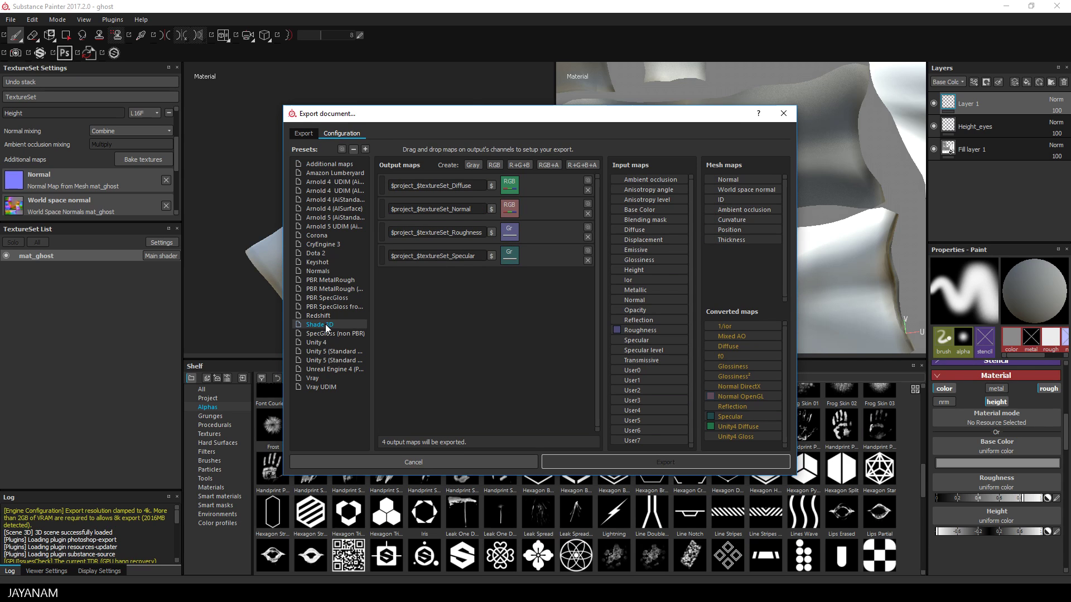
right_click(326, 323)
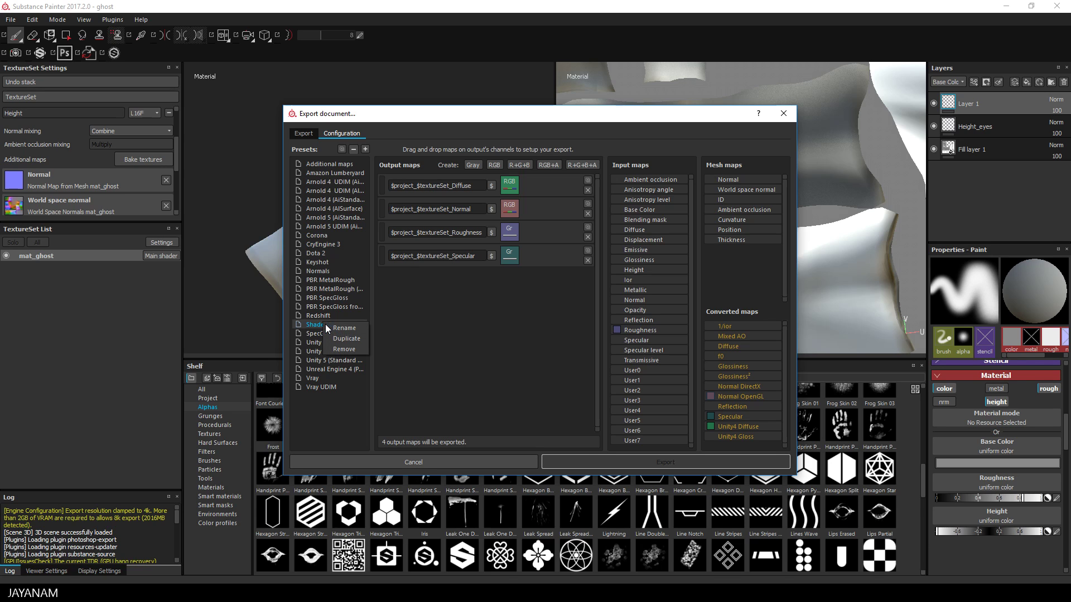
left_click(345, 339)
double_click(327, 398)
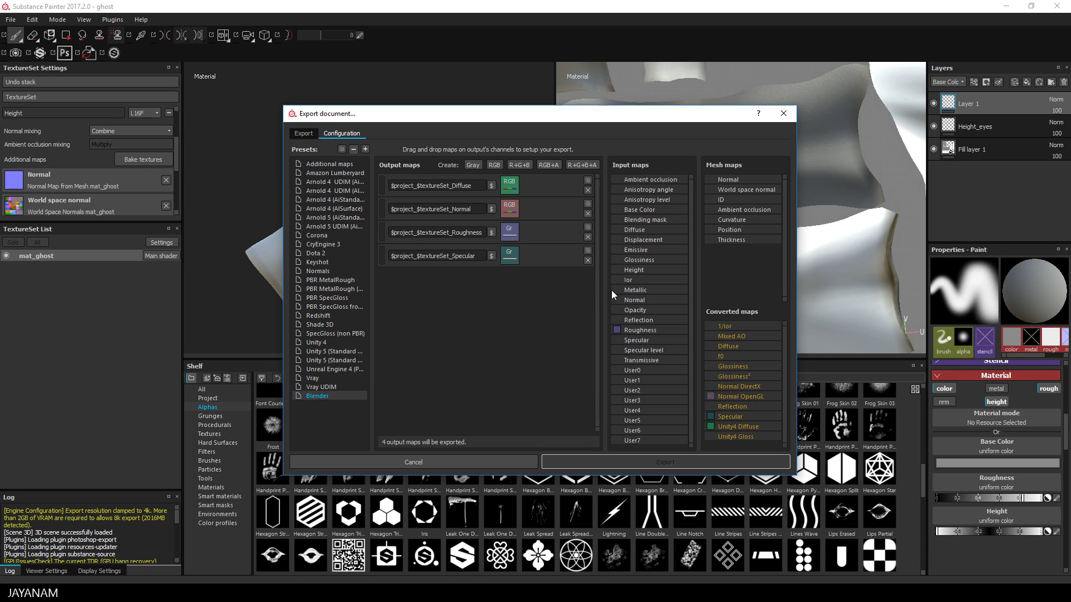
left_click(588, 260)
left_click(588, 236)
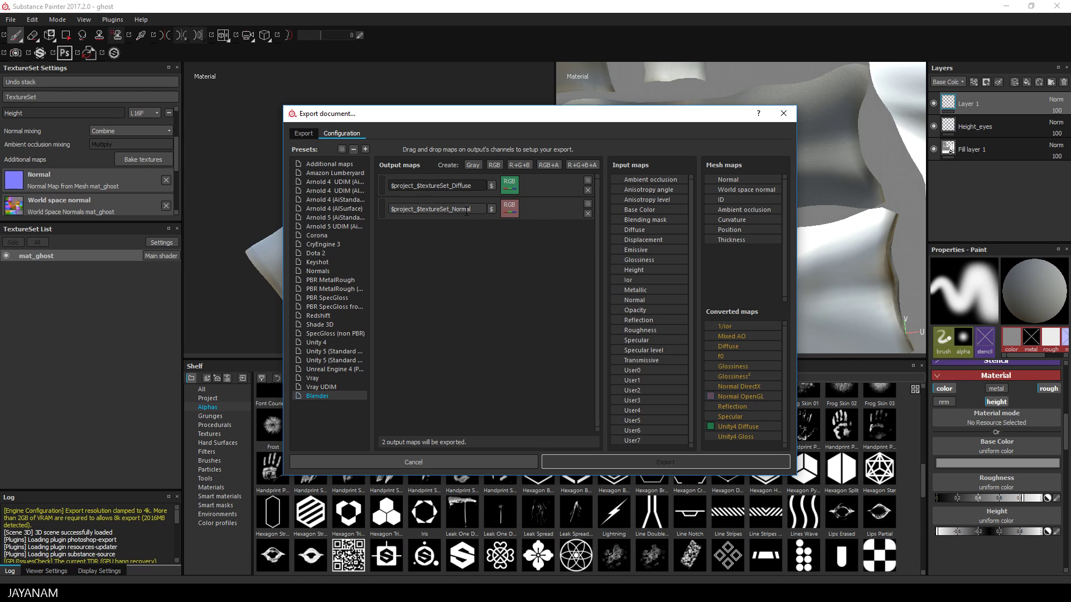
Step: Choose the Blender preset as the export config for the mat_ghost texture set
left_click(308, 134)
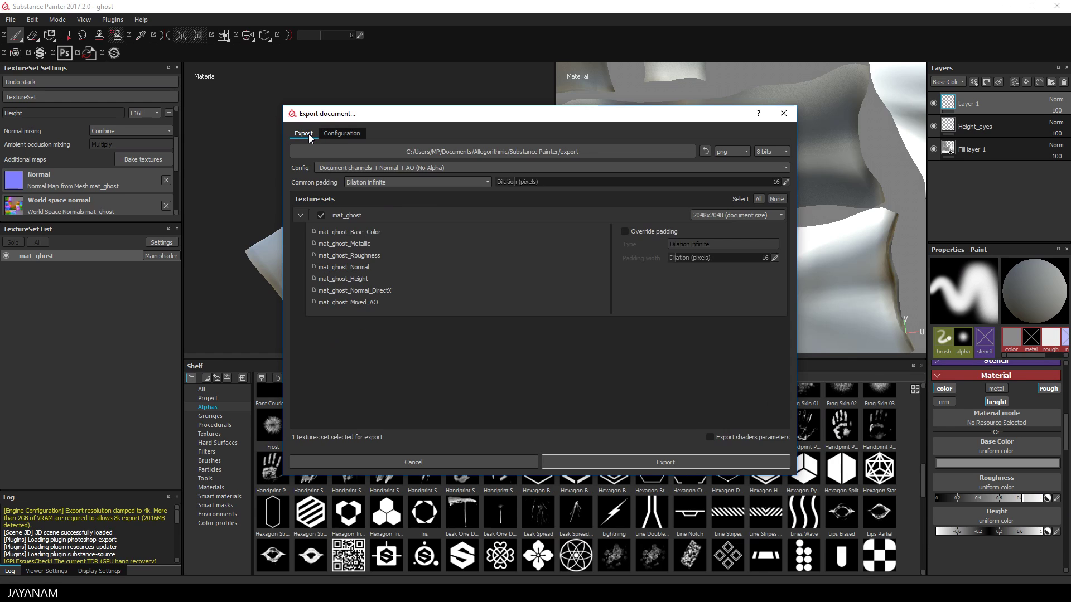
left_click(334, 167)
scroll(373, 196, "down", 2)
left_click_drag(788, 196, 789, 238)
left_click(330, 235)
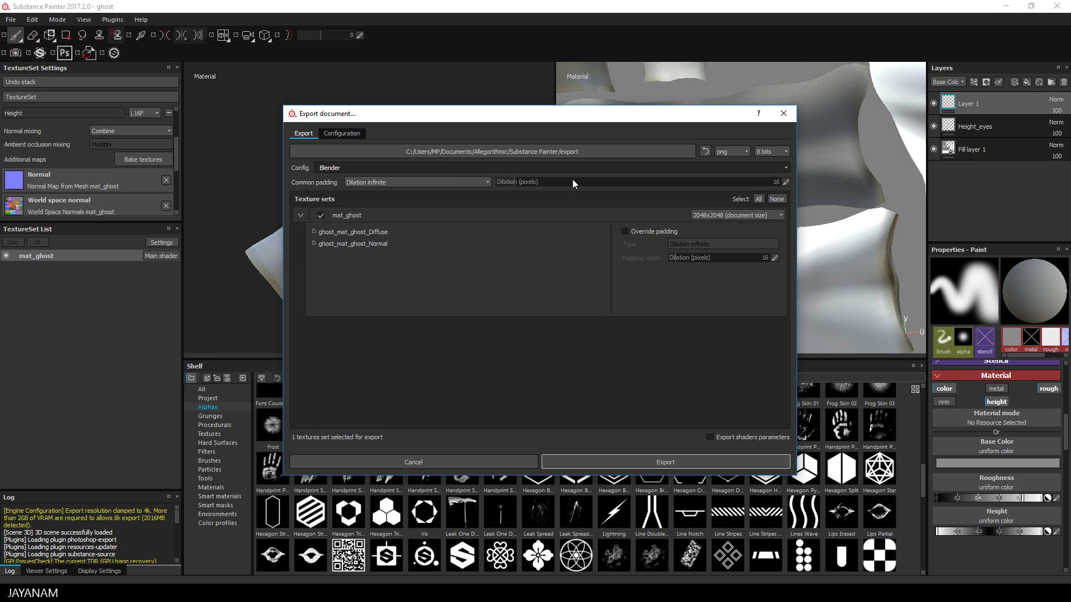
Step: Set the export folder to C:/Projekte/Blender/ghost and export the ghost's textures there
left_click(524, 151)
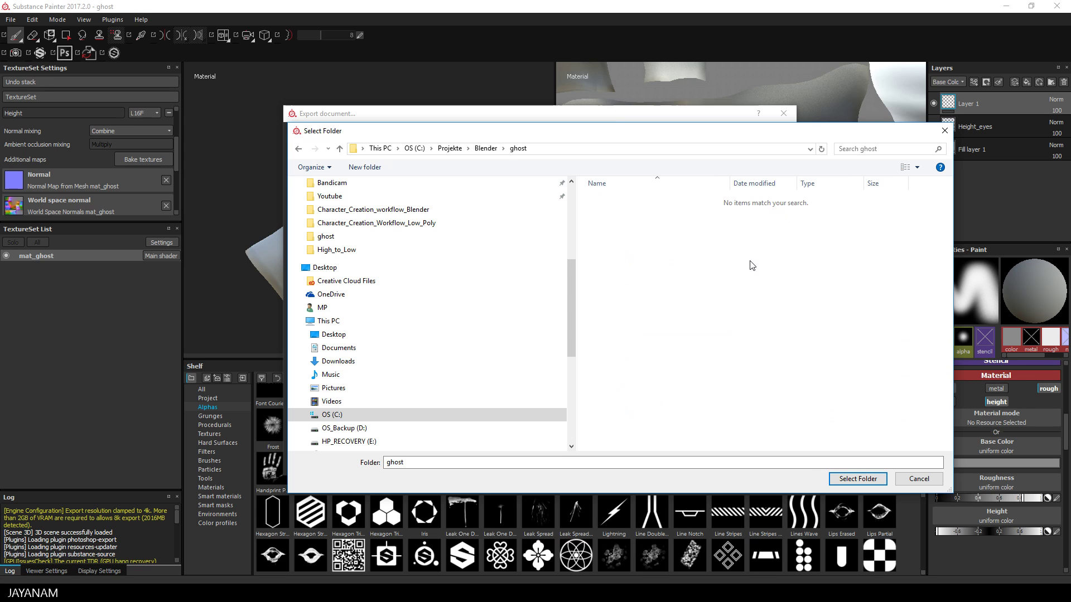
left_click(857, 479)
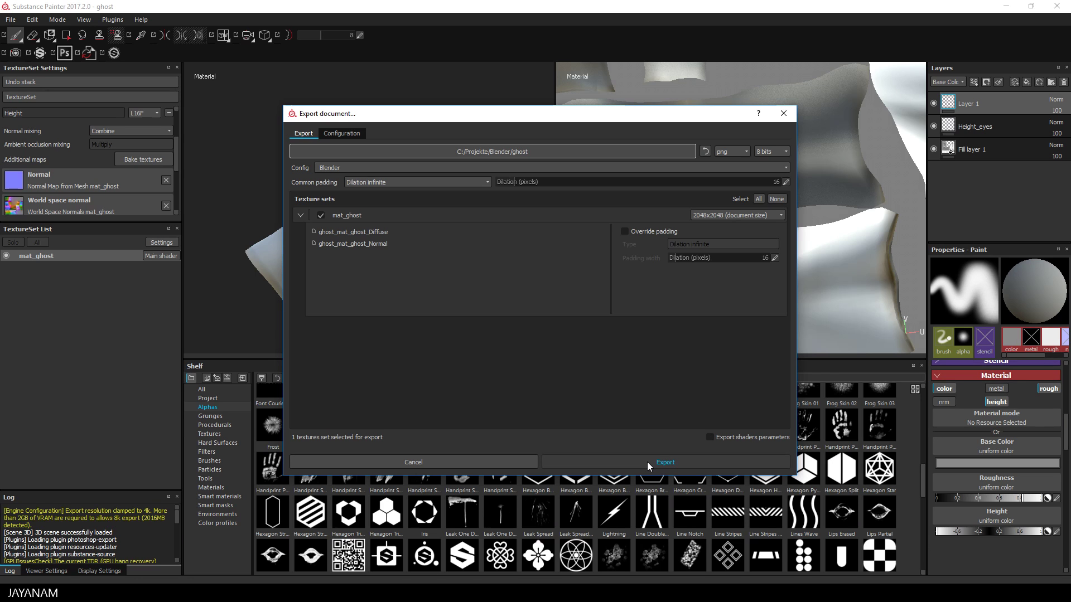
left_click(647, 462)
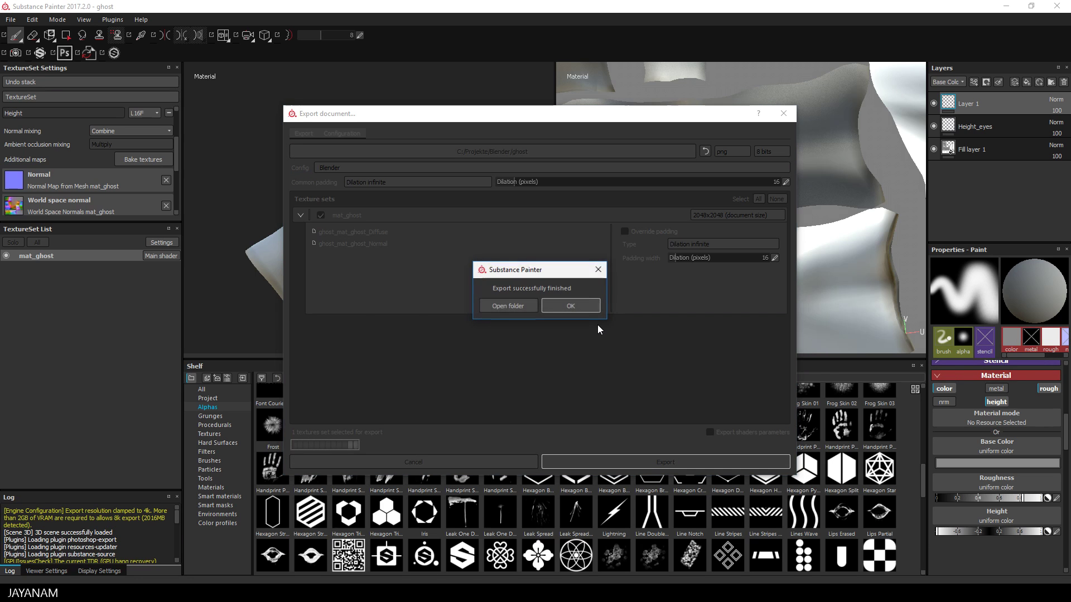
Step: Open the export folder and check the exported ghost diffuse and normal PNG files
left_click(506, 305)
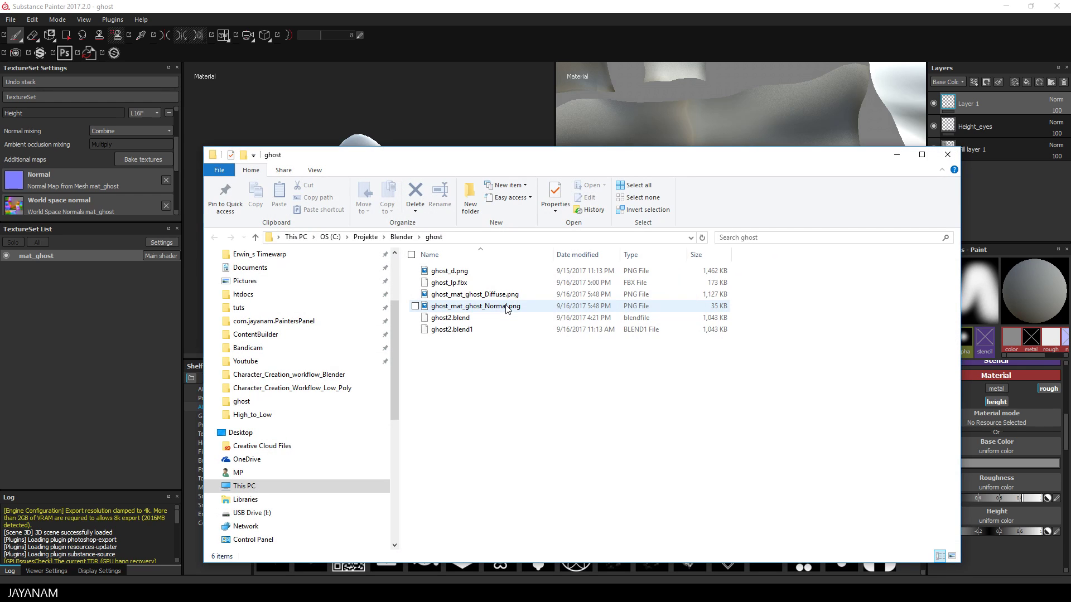
left_click(480, 307)
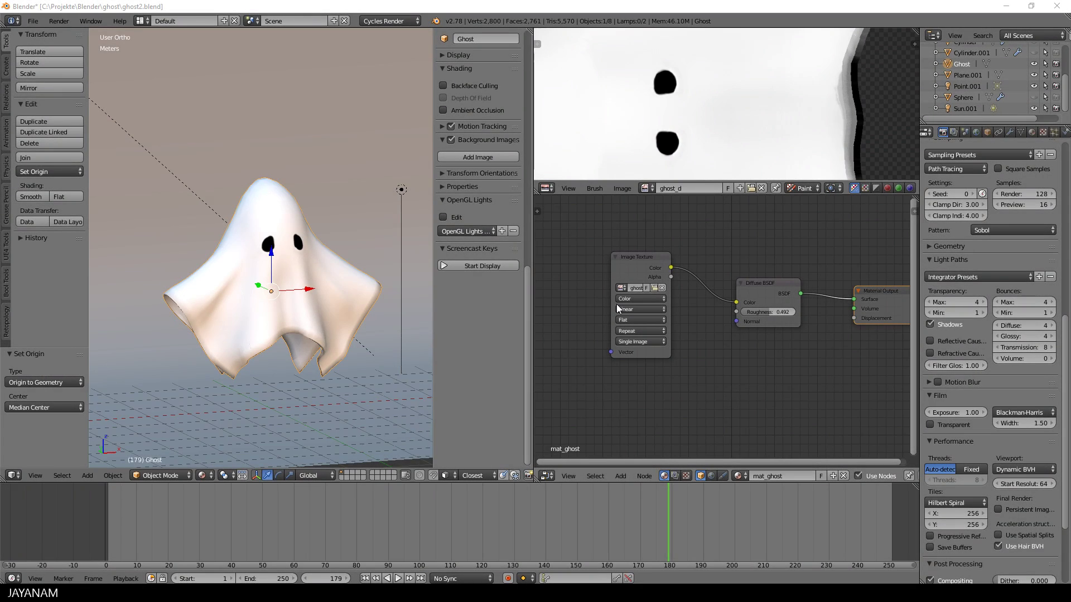
Step: Switch to Blender and load ghost_mat_ghost_Diffuse.png into the mat_ghost material's Image Texture node, checking the result on the model
left_click(654, 286)
double_click(197, 98)
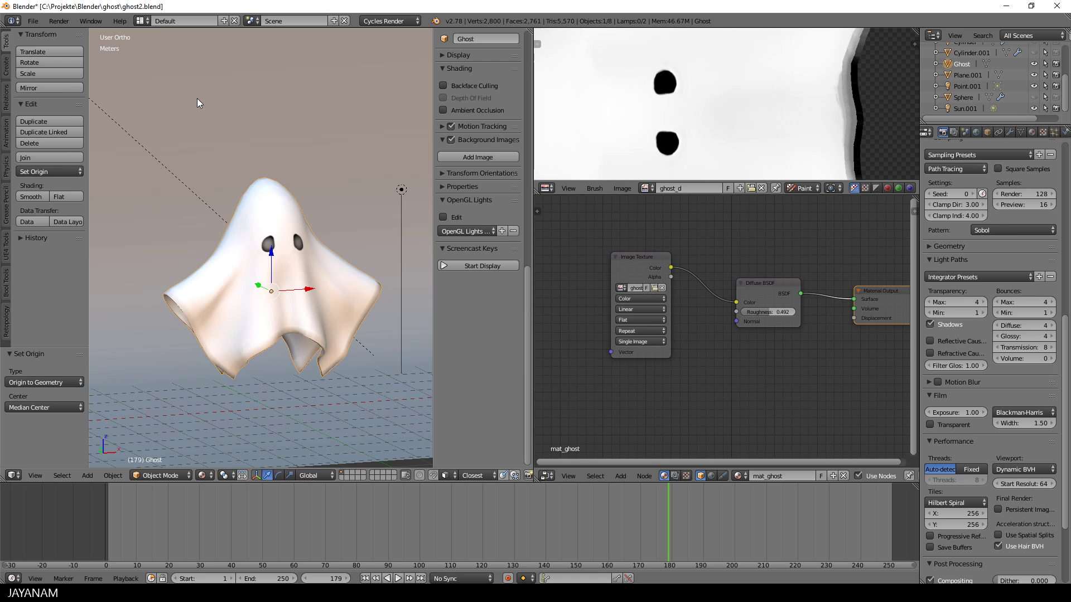
middle_click_drag(256, 246, 249, 268)
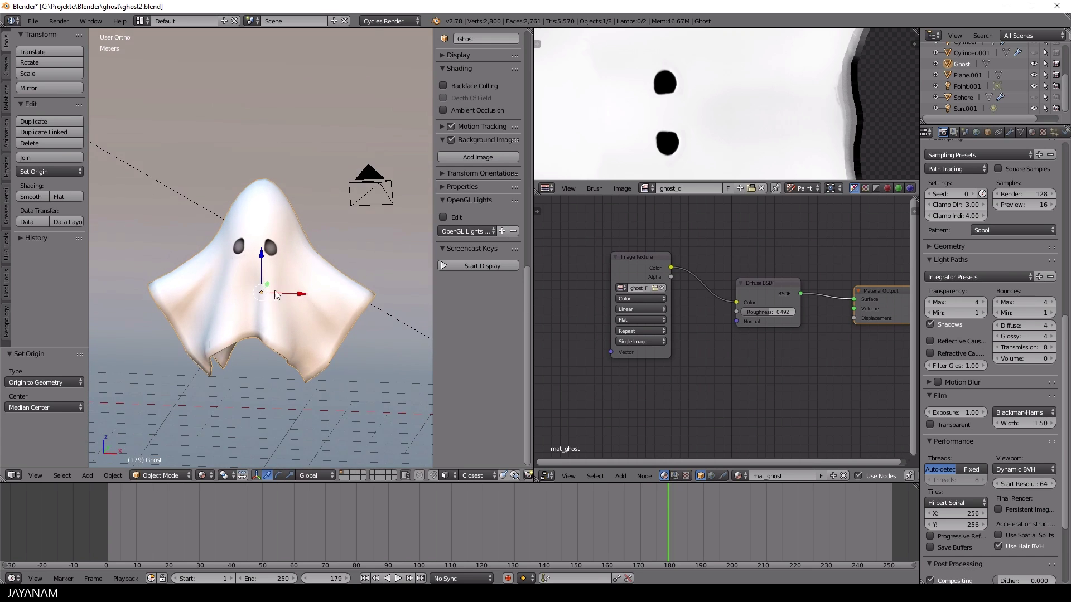
scroll(328, 347, "up", 4)
scroll(328, 347, "down", 3)
middle_click_drag(328, 347, 347, 339)
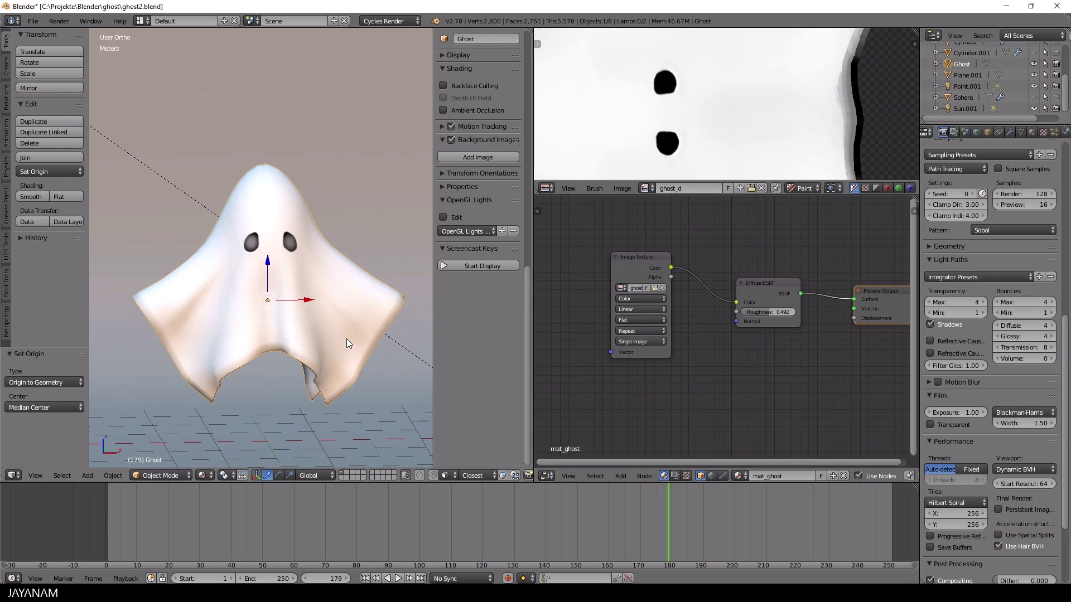
Step: Duplicate the Image Texture node below the original and load ghost_mat_ghost_Normal.png into the copy as Non-Color Data
left_click_drag(625, 258, 604, 233)
left_click_drag(757, 283, 764, 289)
left_click(606, 232)
key("shift+d")
left_click(611, 369)
left_click(623, 405)
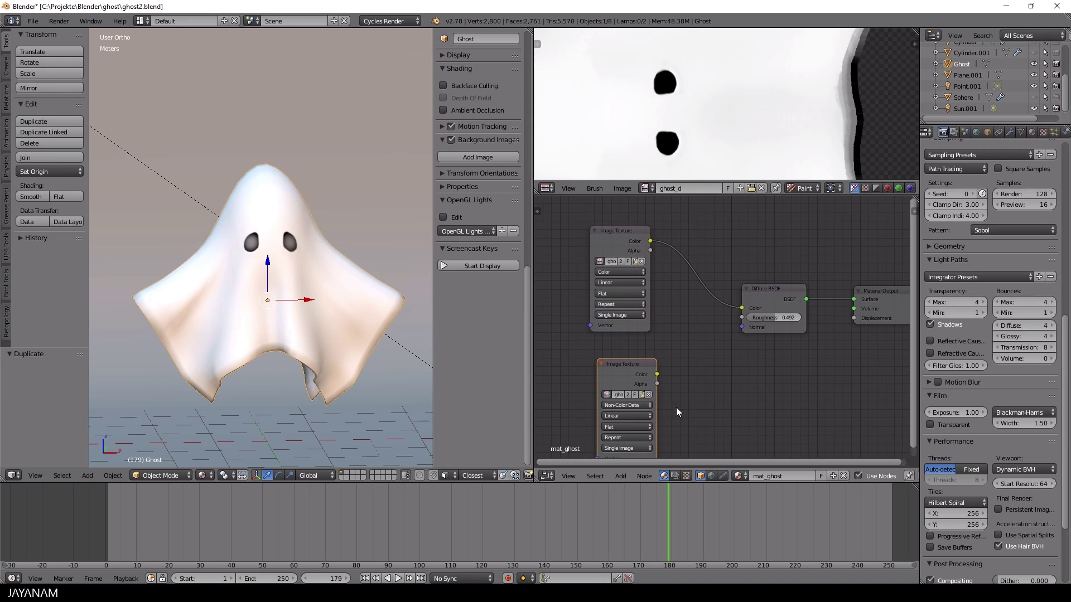
left_click(642, 395)
double_click(176, 109)
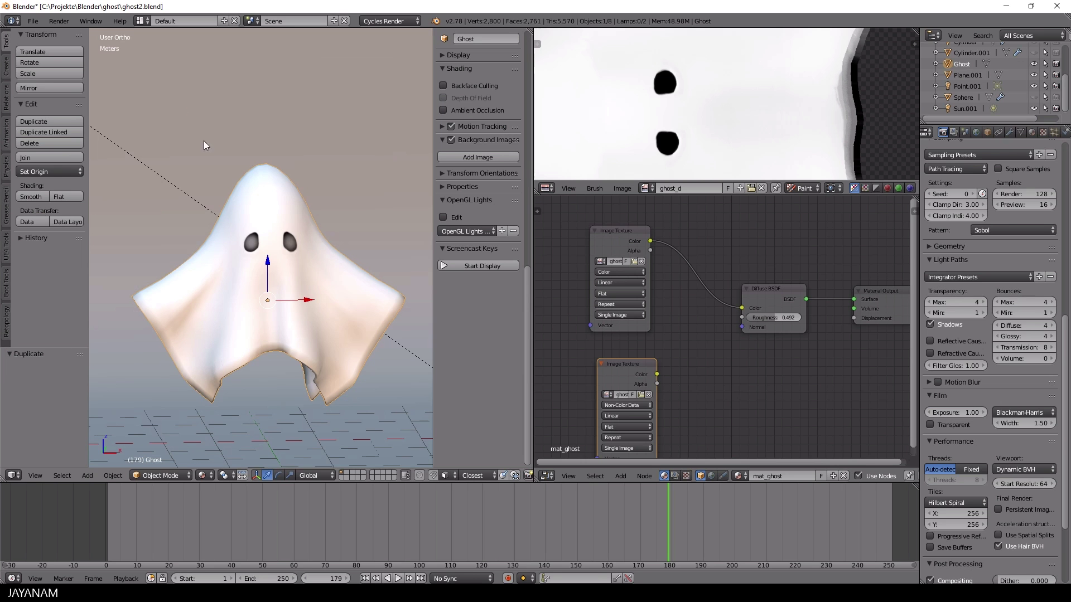
Step: Add a Normal Map node and wire it between the normal texture's Color output and the Diffuse BSDF's Normal input
key("shift+a")
left_click(697, 383)
type("nor")
key("Down")
key("Return")
left_click(688, 357)
left_click_drag(646, 366, 687, 412)
left_click_drag(717, 367, 731, 320)
left_click_drag(771, 281, 794, 283)
Step: Examine the ghost's recessed eyes and surface shading with the normal map from several angles and distances
mouse_move(305, 246)
middle_mouse_down()
mouse_move(343, 252)
mouse_move(262, 262)
mouse_move(358, 262)
mouse_move(316, 257)
mouse_move(236, 273)
mouse_move(303, 227)
middle_mouse_up()
scroll(262, 268, "up", 6)
scroll(357, 264, "down", 2)
scroll(302, 227, "down", 3)
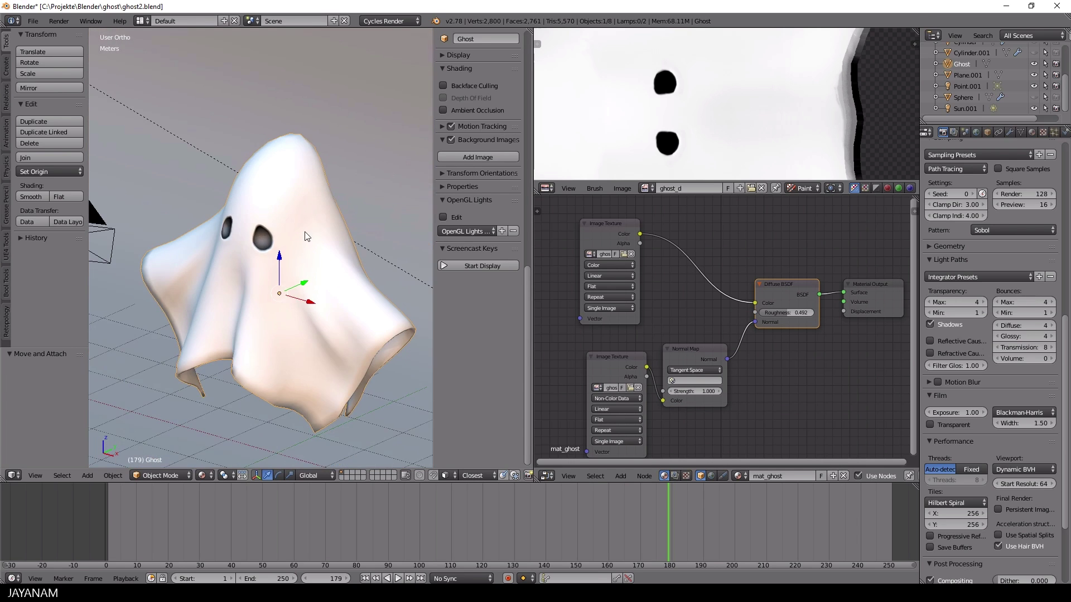
scroll(315, 238, "down", 1)
middle_click_drag(311, 243, 318, 250)
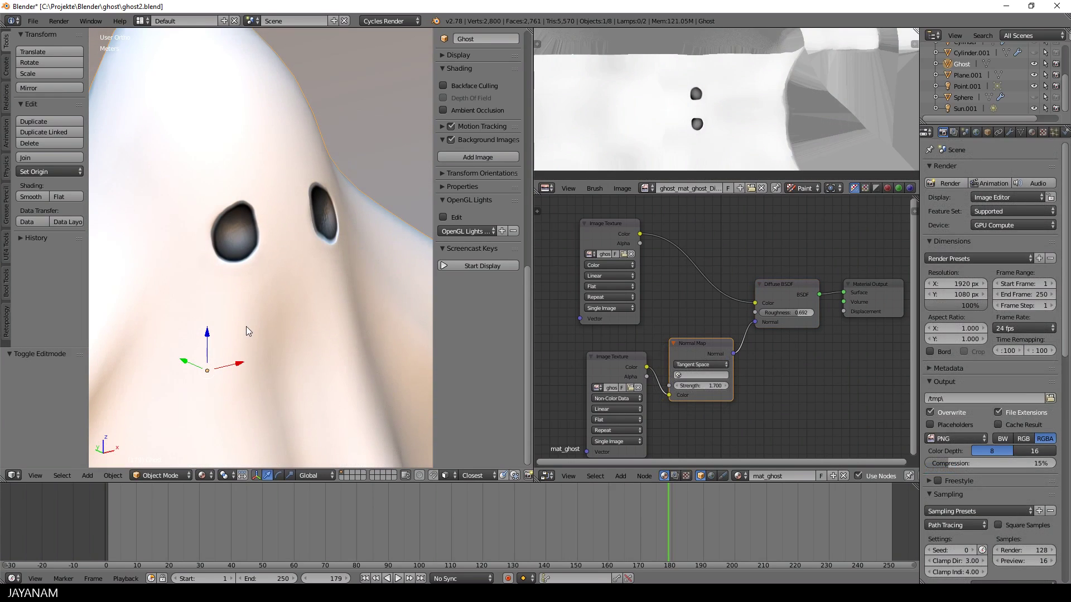
middle_click_drag(249, 317, 235, 324)
scroll(240, 329, "down", 1)
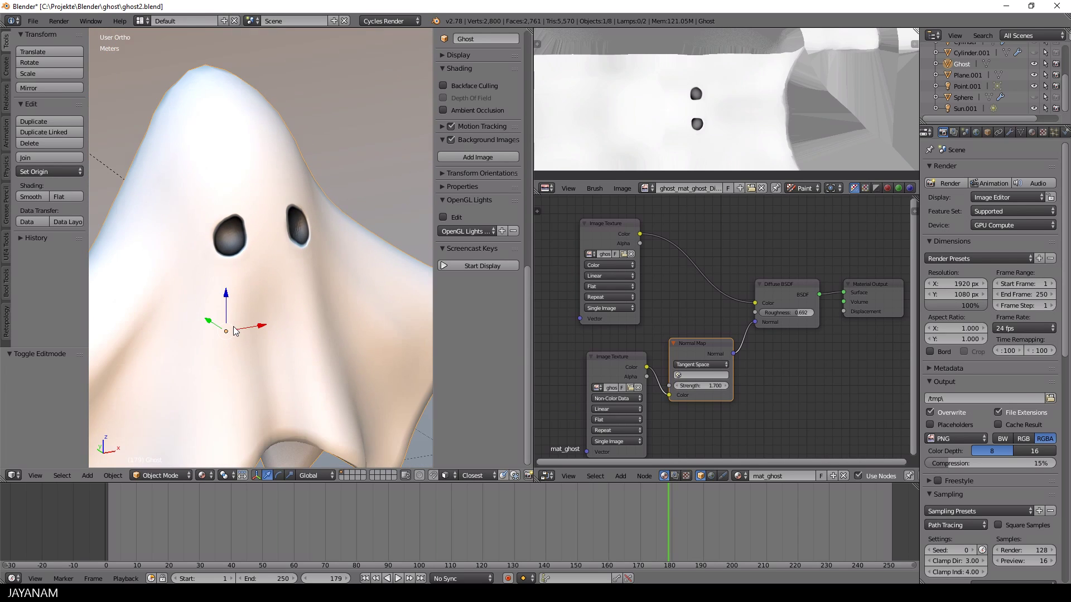
scroll(244, 332, "down", 1)
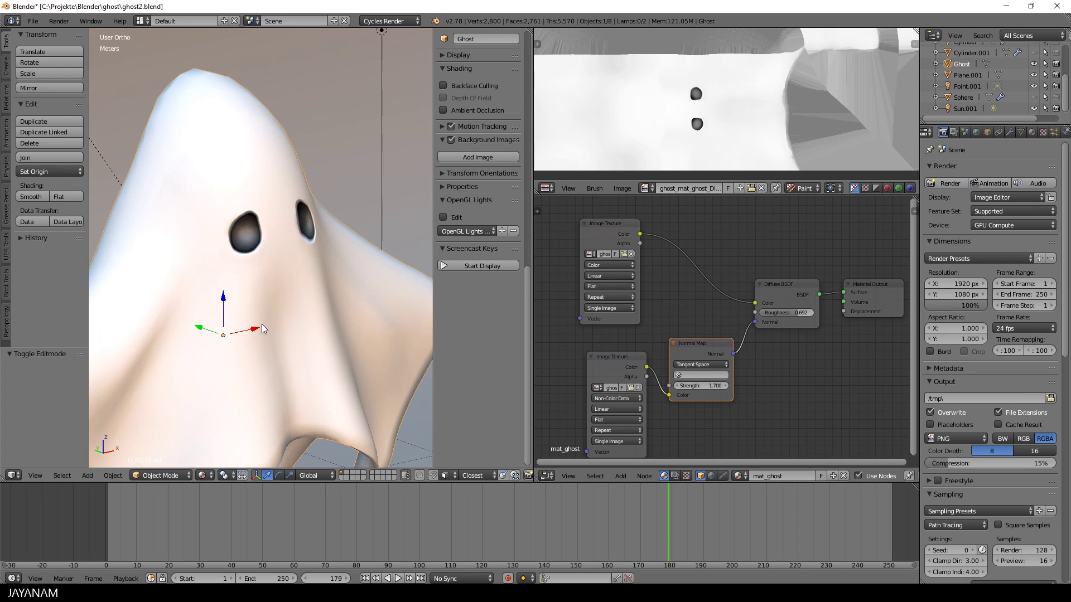